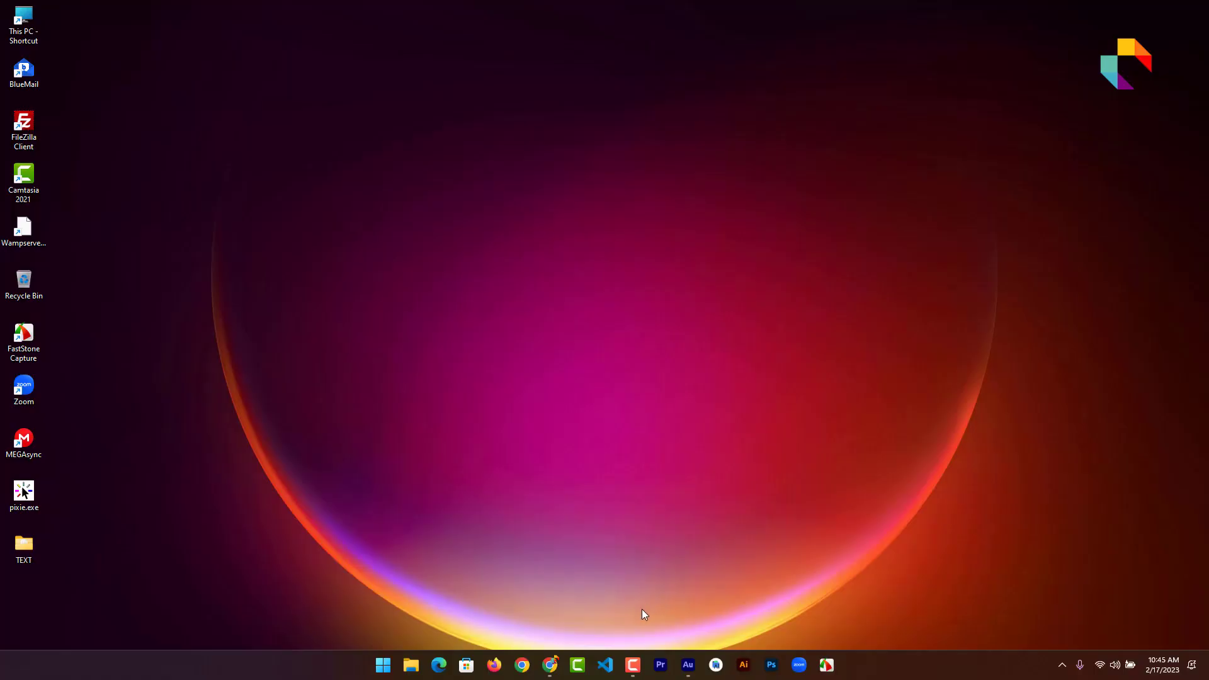
Switch to Chrome and load 9review.top/old-page in the 9 Review tab
click(550, 664)
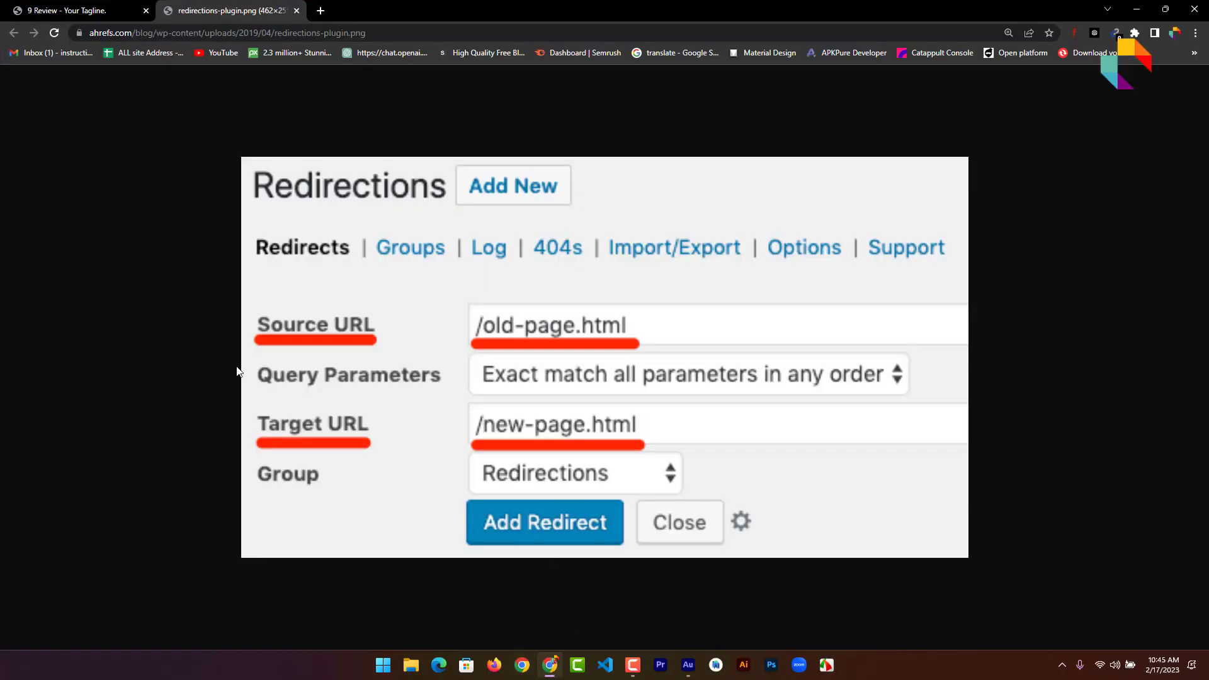
click(91, 10)
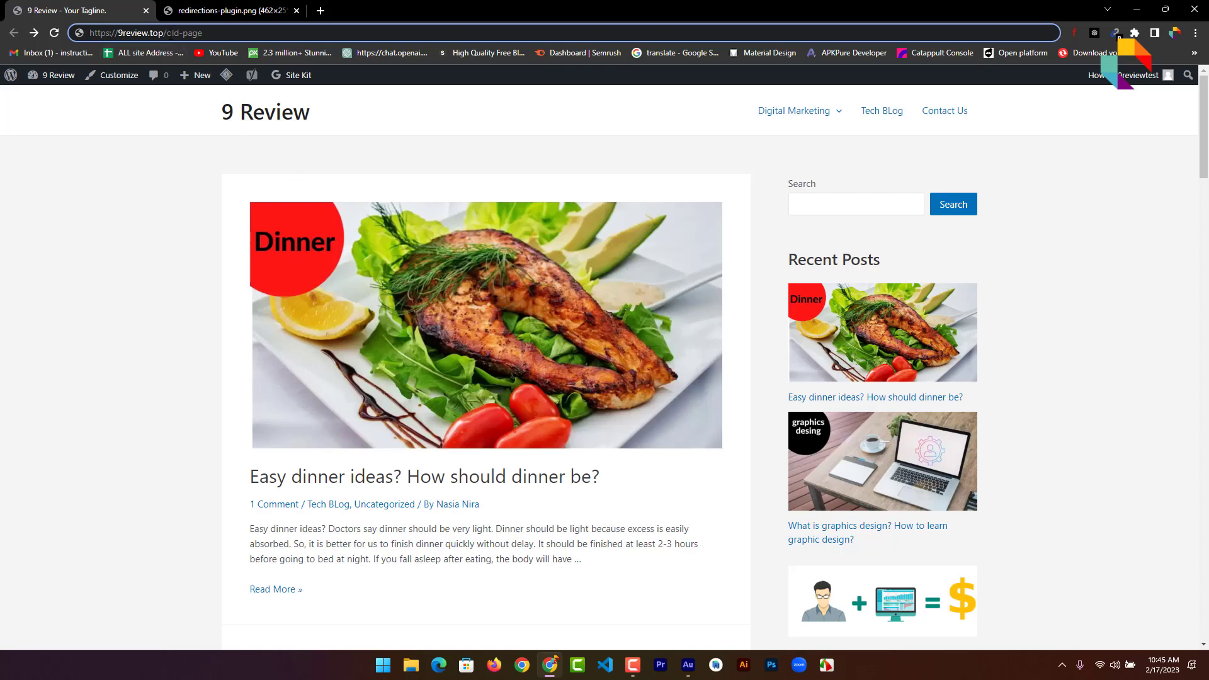
drag(166, 33, 223, 36)
click(226, 32)
key(Return)
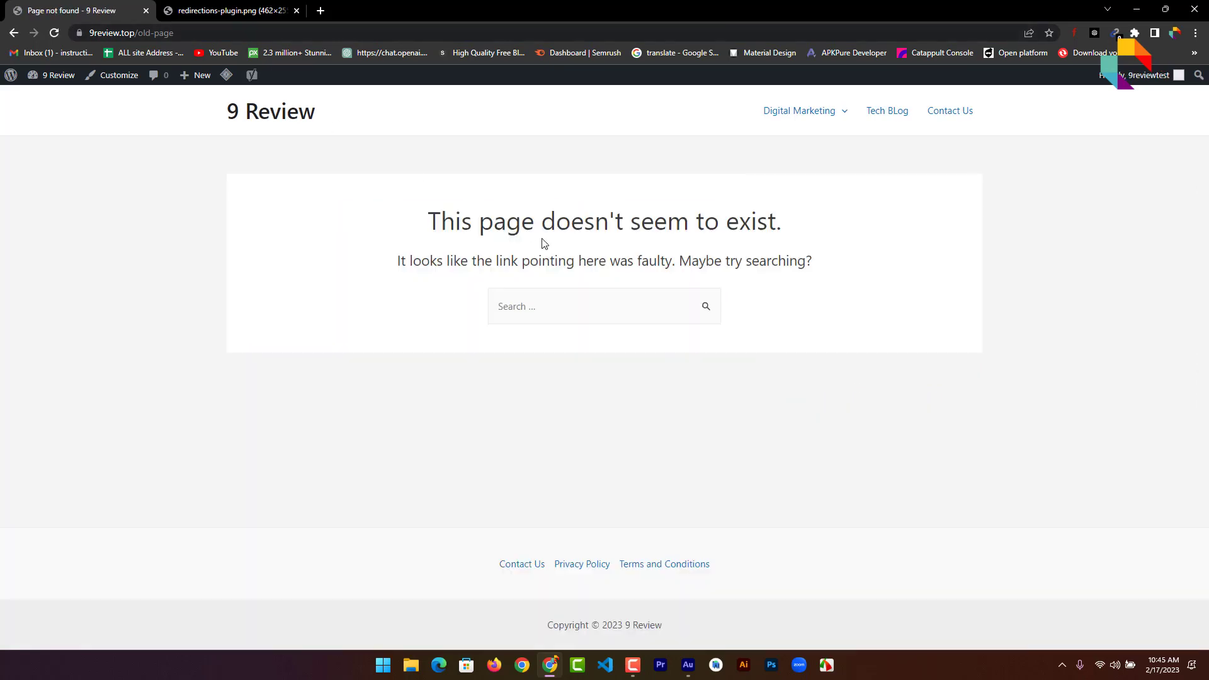
Examine the error message on the old-page address and the URL that leads to it
drag(427, 220, 794, 235)
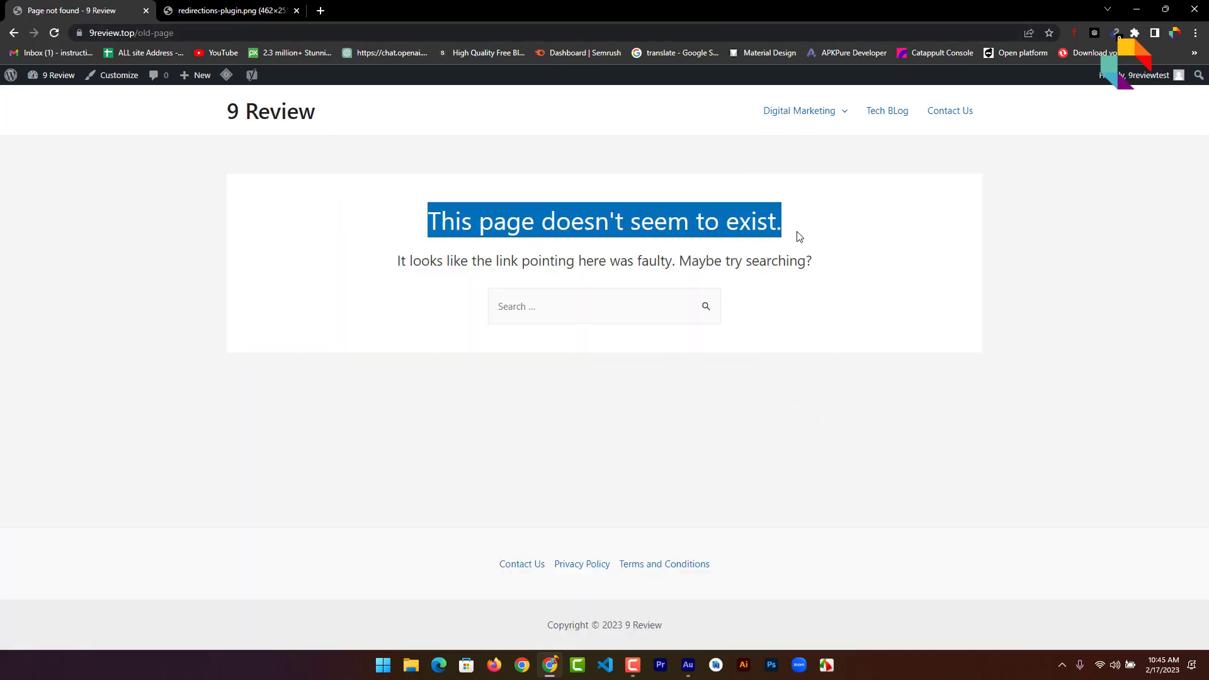
click(799, 236)
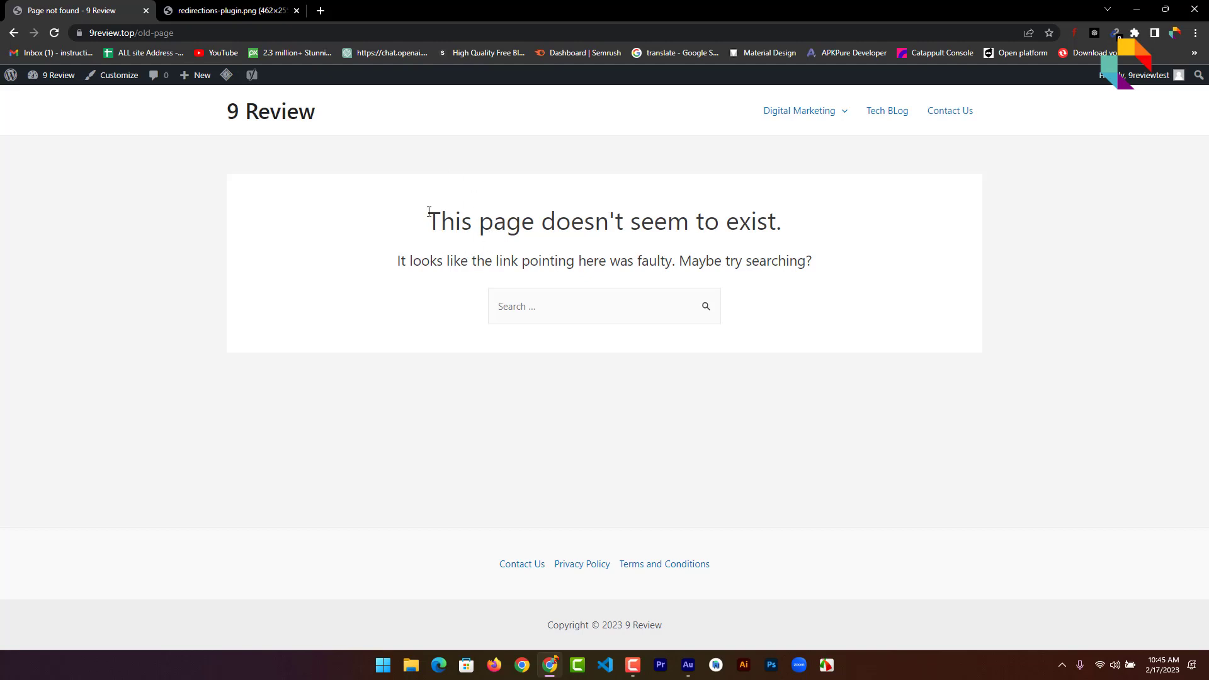
drag(428, 211, 812, 302)
click(829, 275)
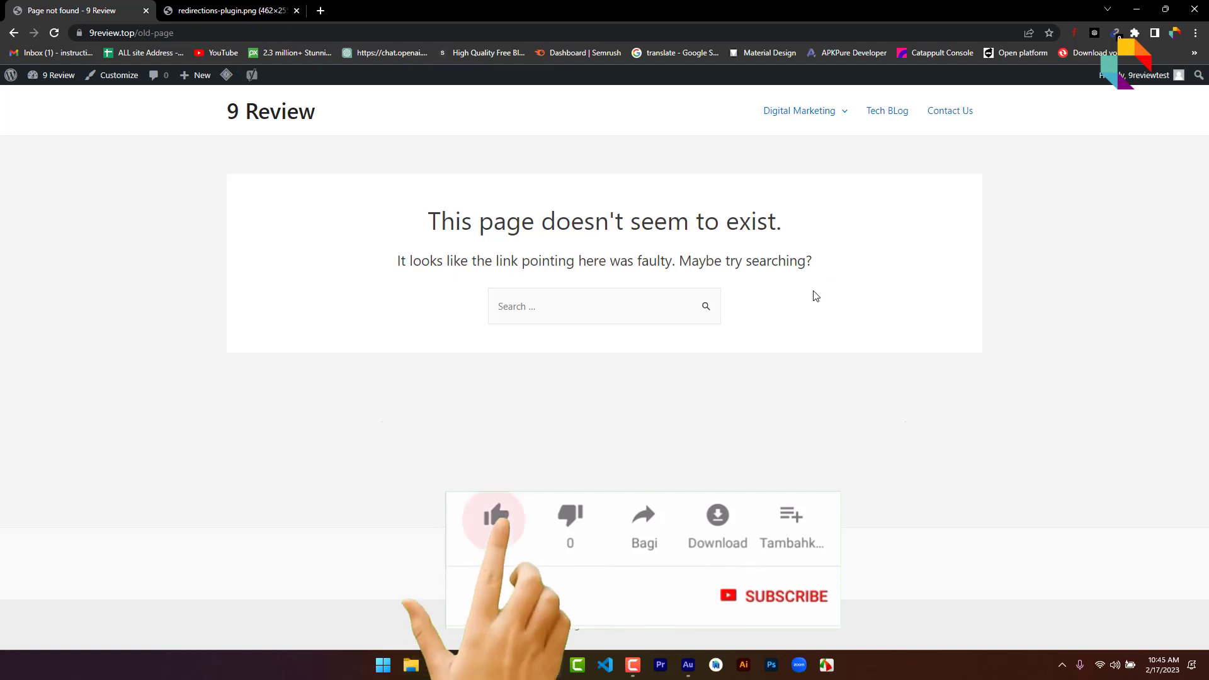
click(192, 33)
click(194, 34)
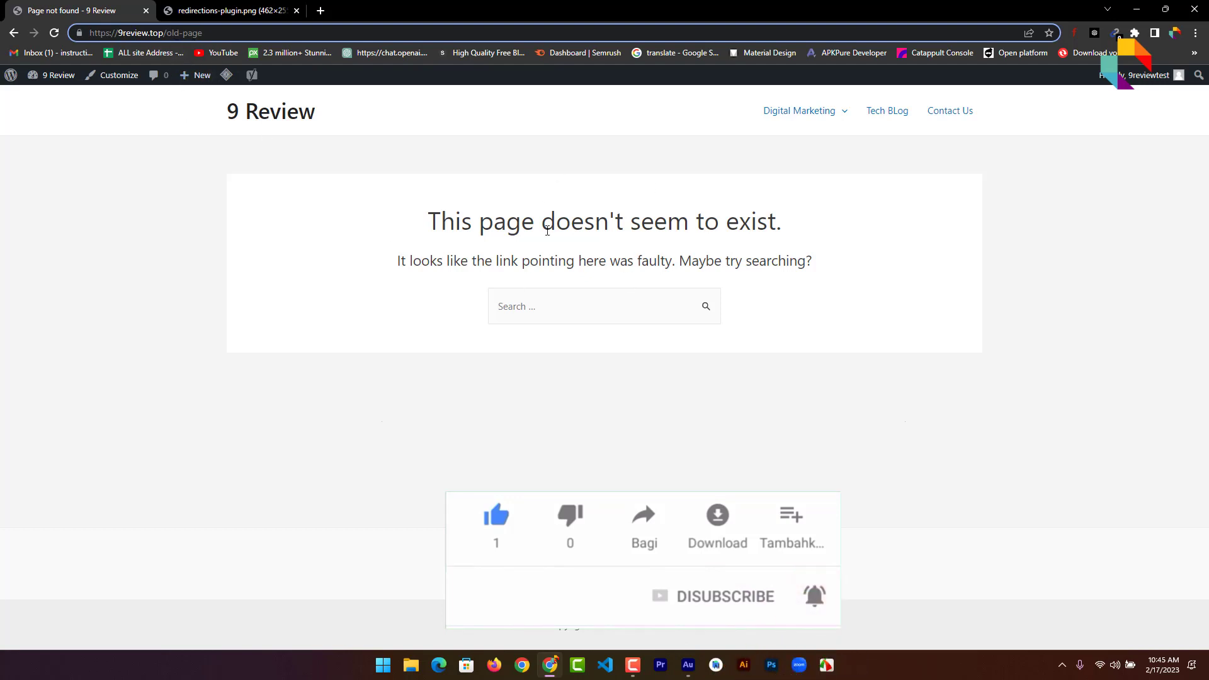
drag(428, 225, 826, 233)
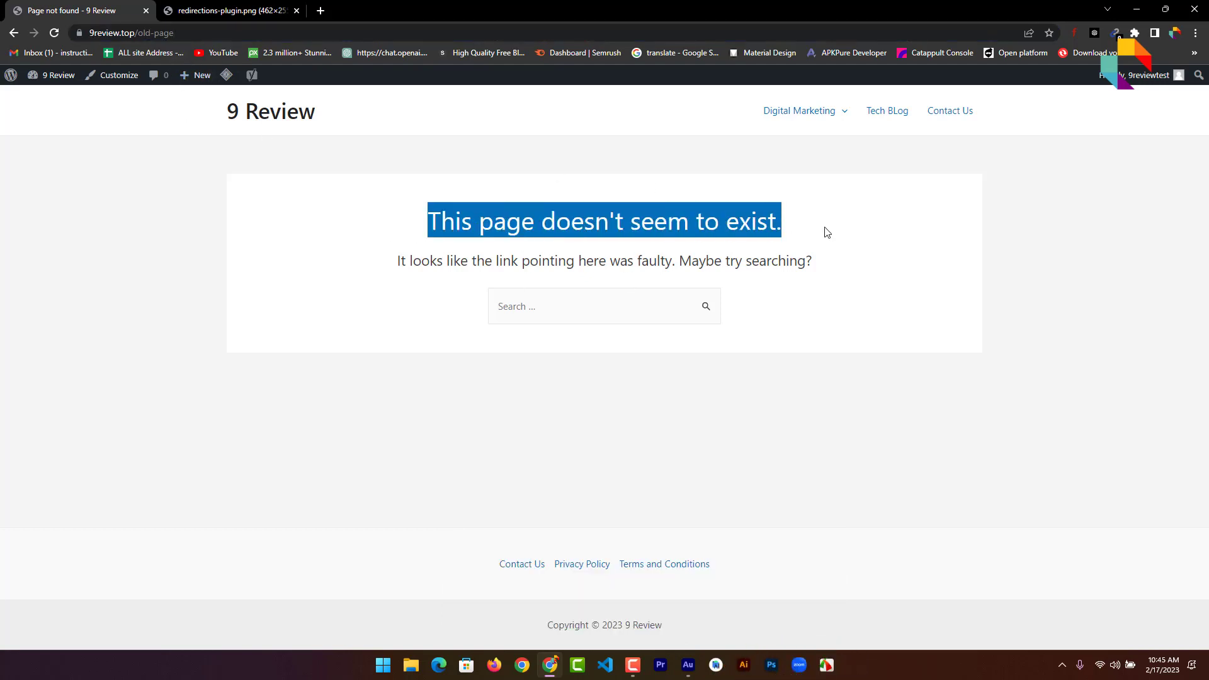
click(815, 238)
drag(138, 33, 199, 41)
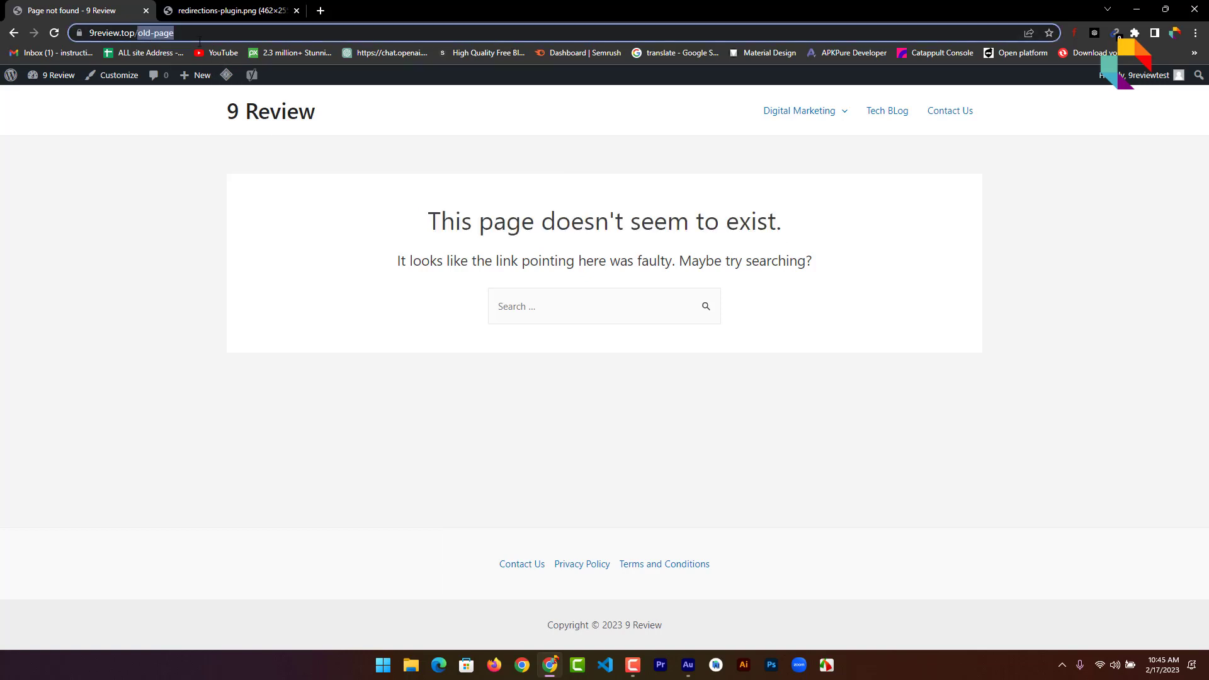
click(221, 34)
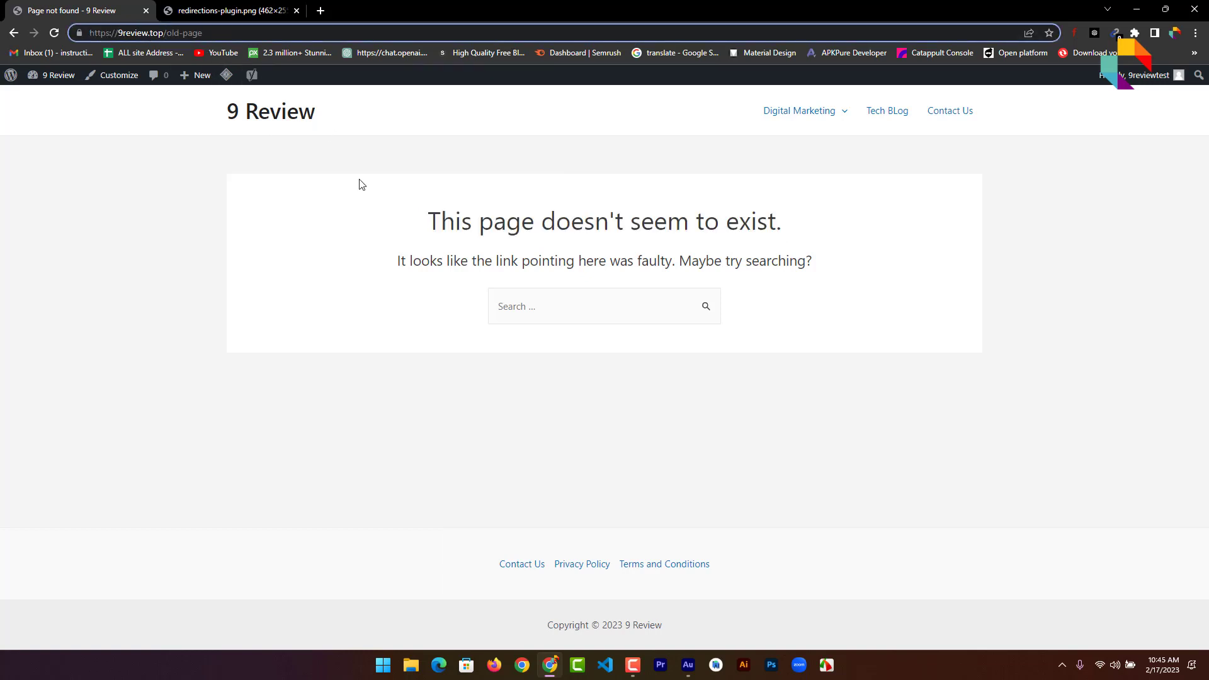
click(86, 35)
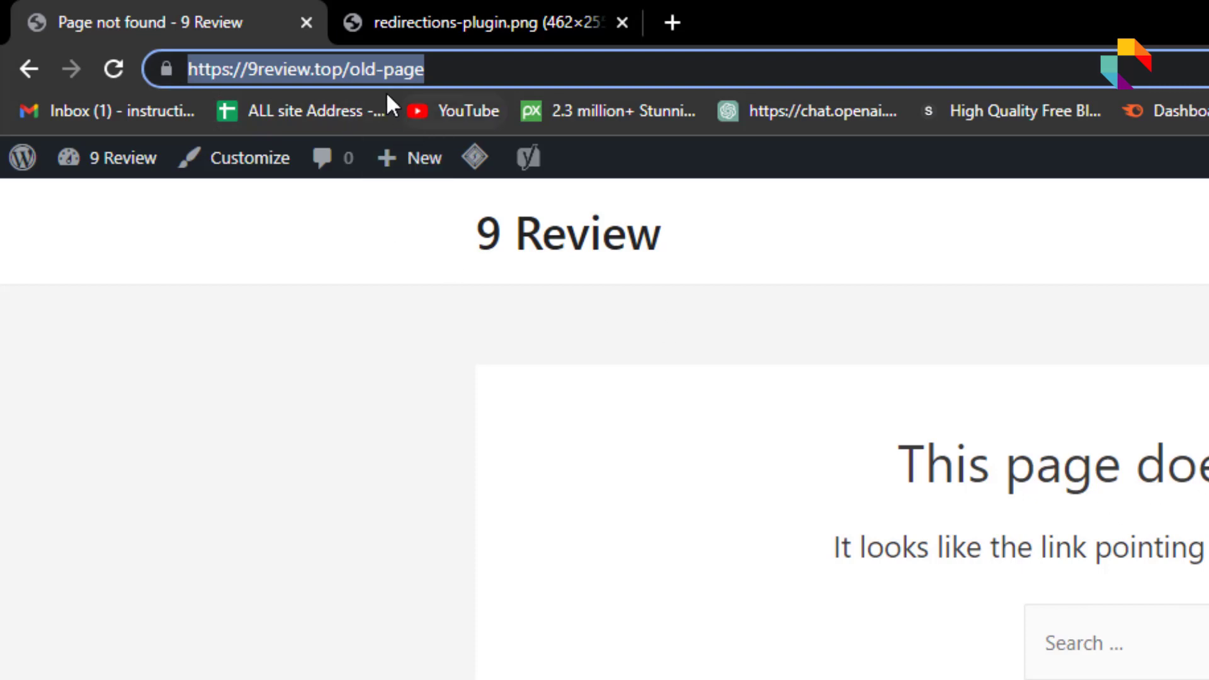
click(1168, 547)
drag(904, 453, 1206, 655)
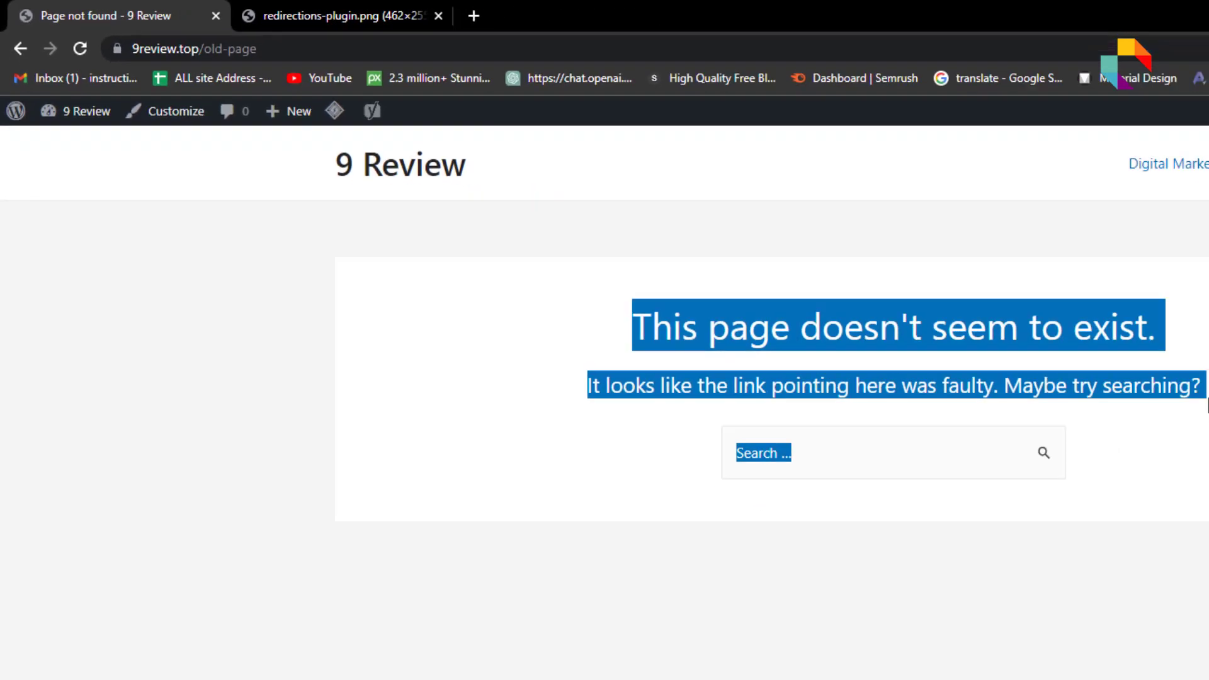
click(820, 274)
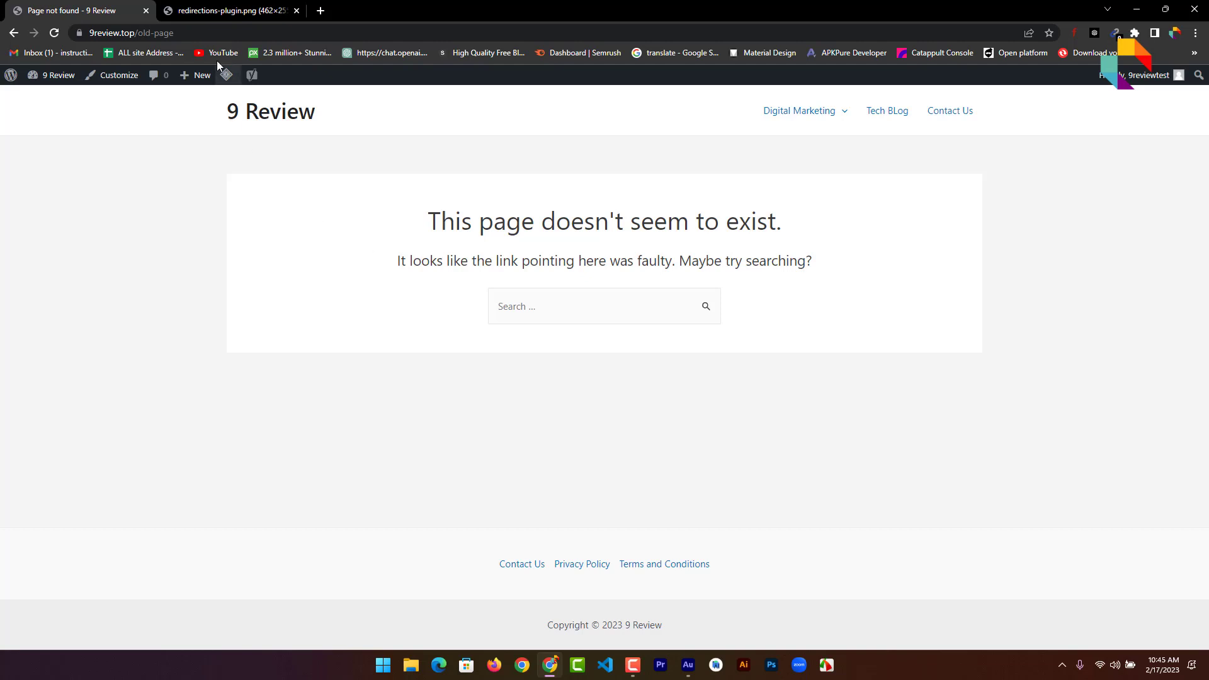
Close the redirections-plugin.png image tab and open the 9 Review site's WordPress dashboard
click(234, 12)
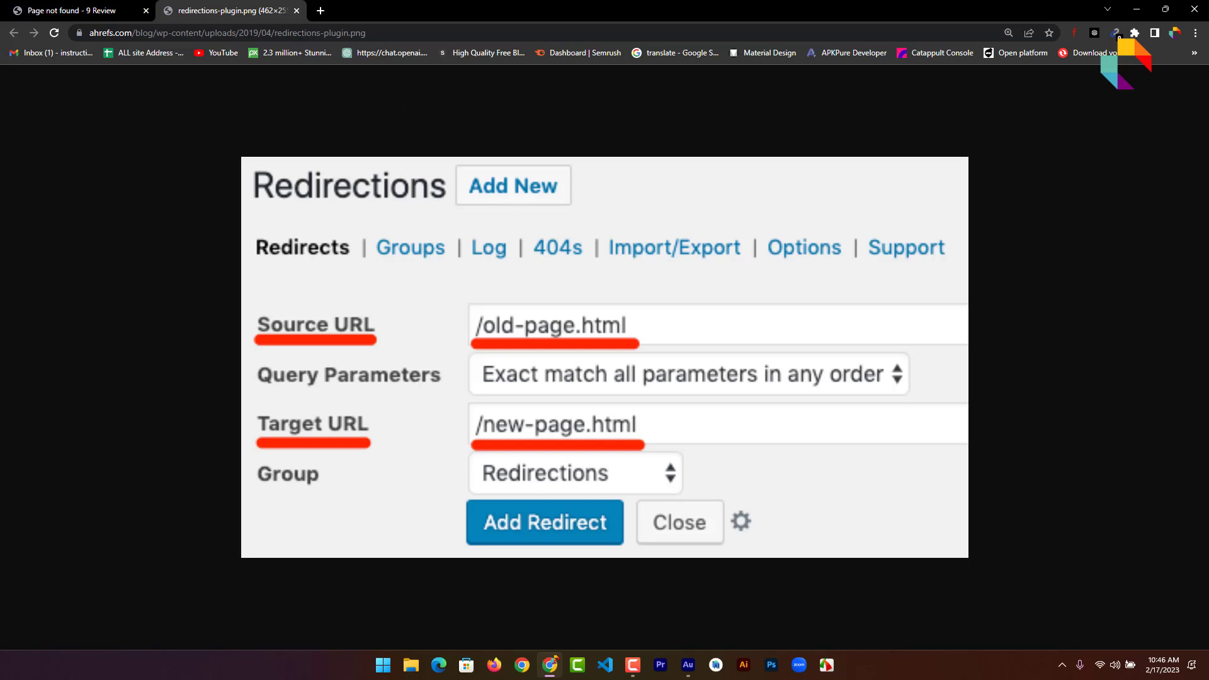
click(297, 11)
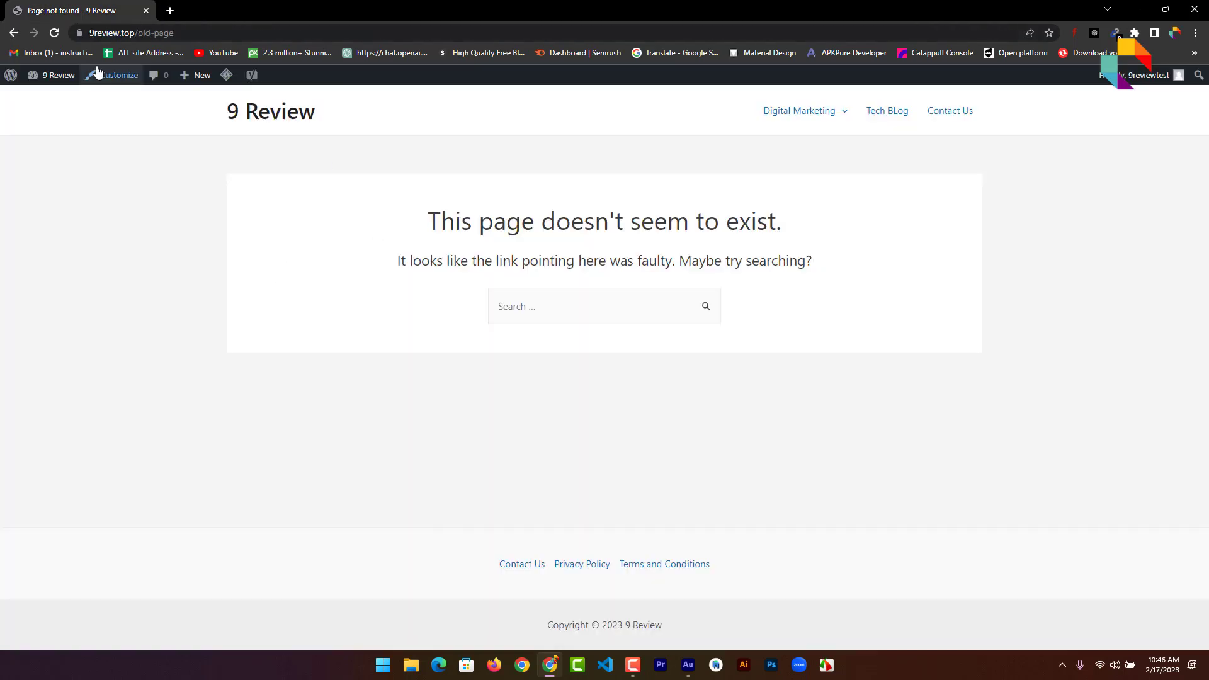
mouse_move(68, 79)
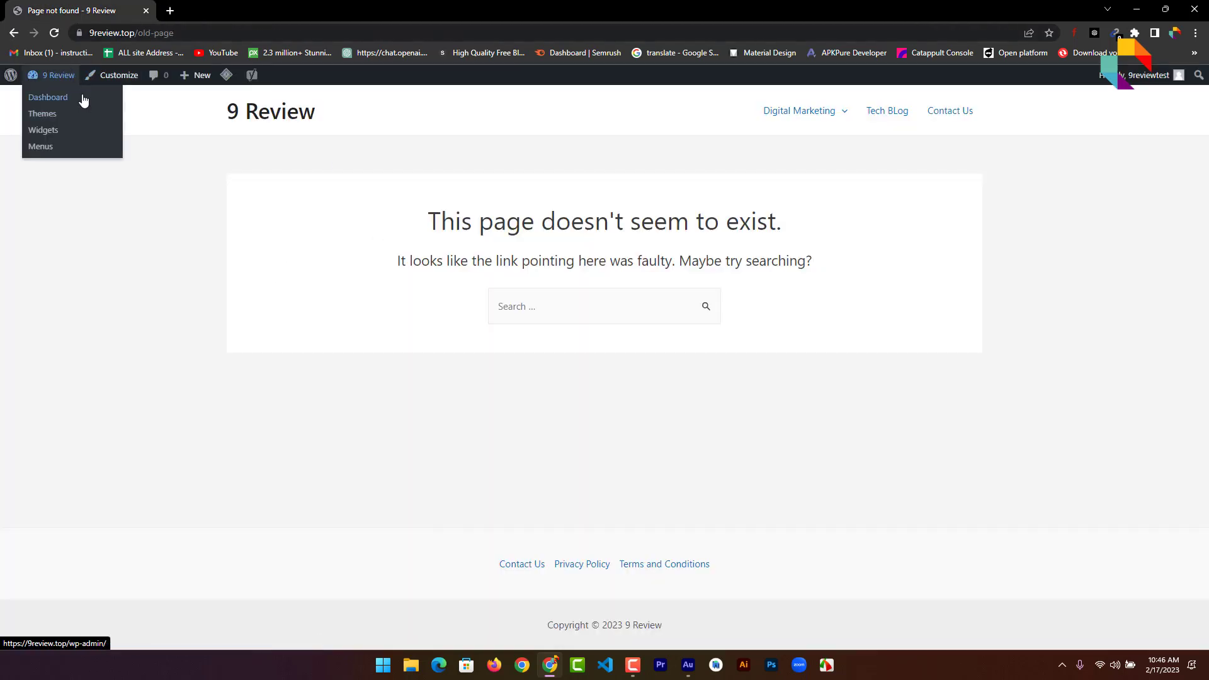
click(82, 100)
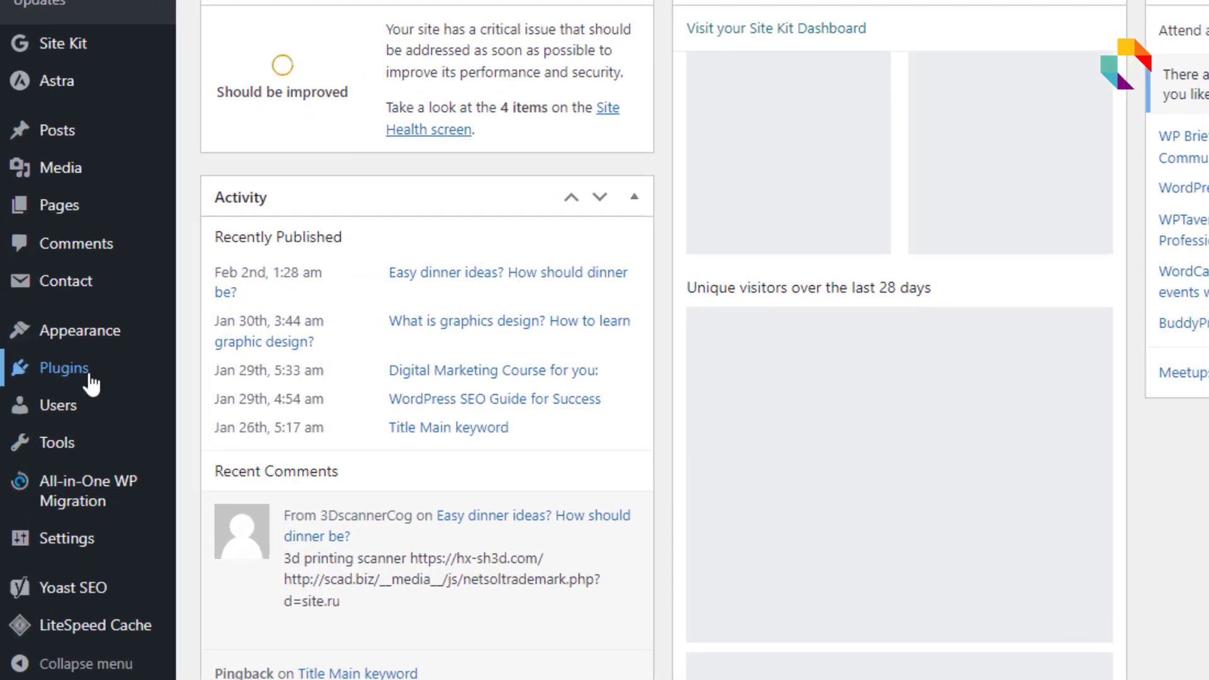
Go to the page for adding new plugins and search the plugin directory for "redirection"
mouse_move(55, 364)
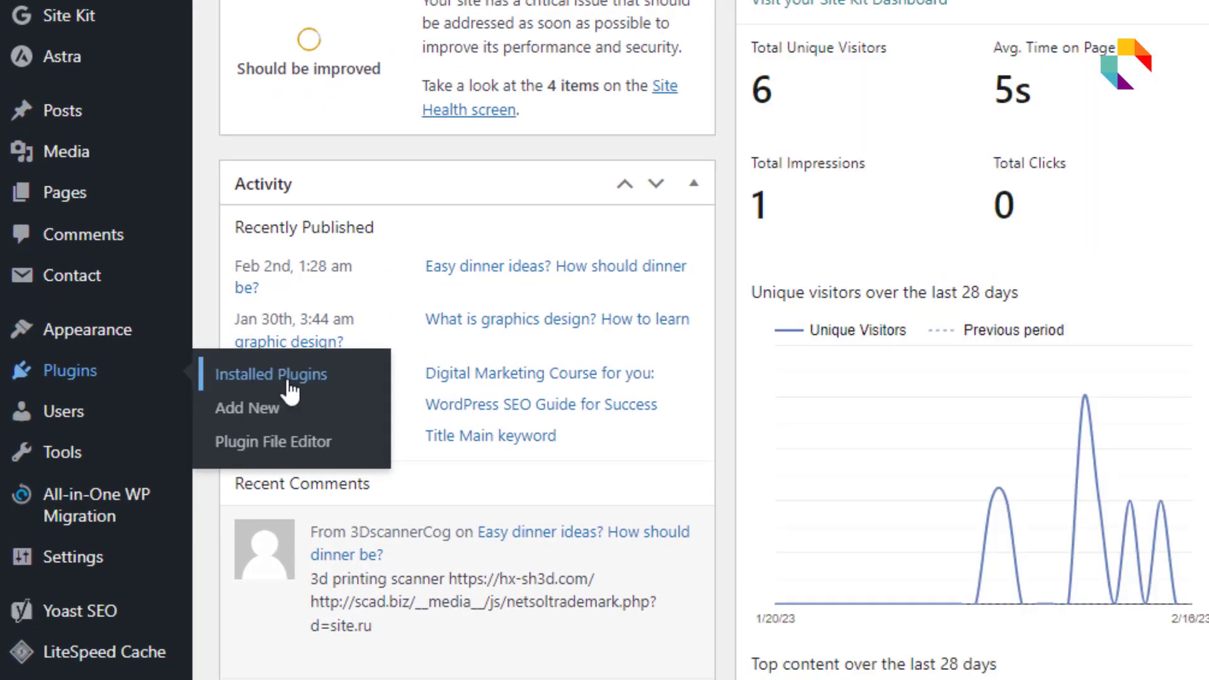
click(290, 391)
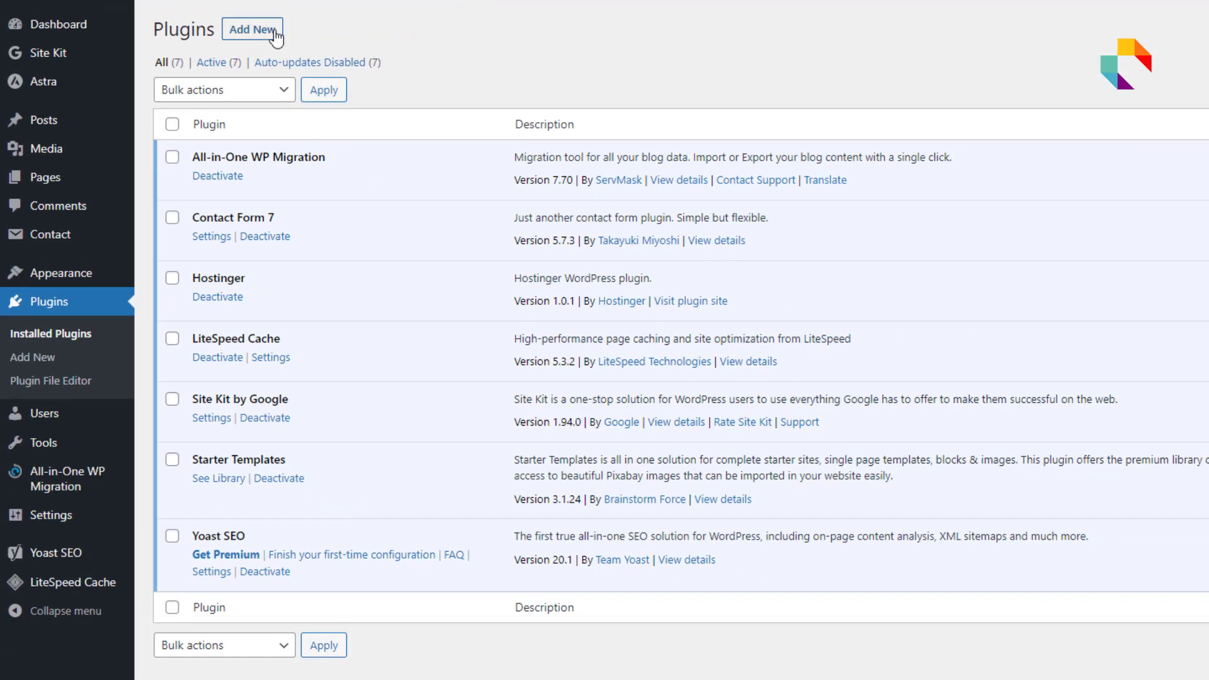
click(272, 32)
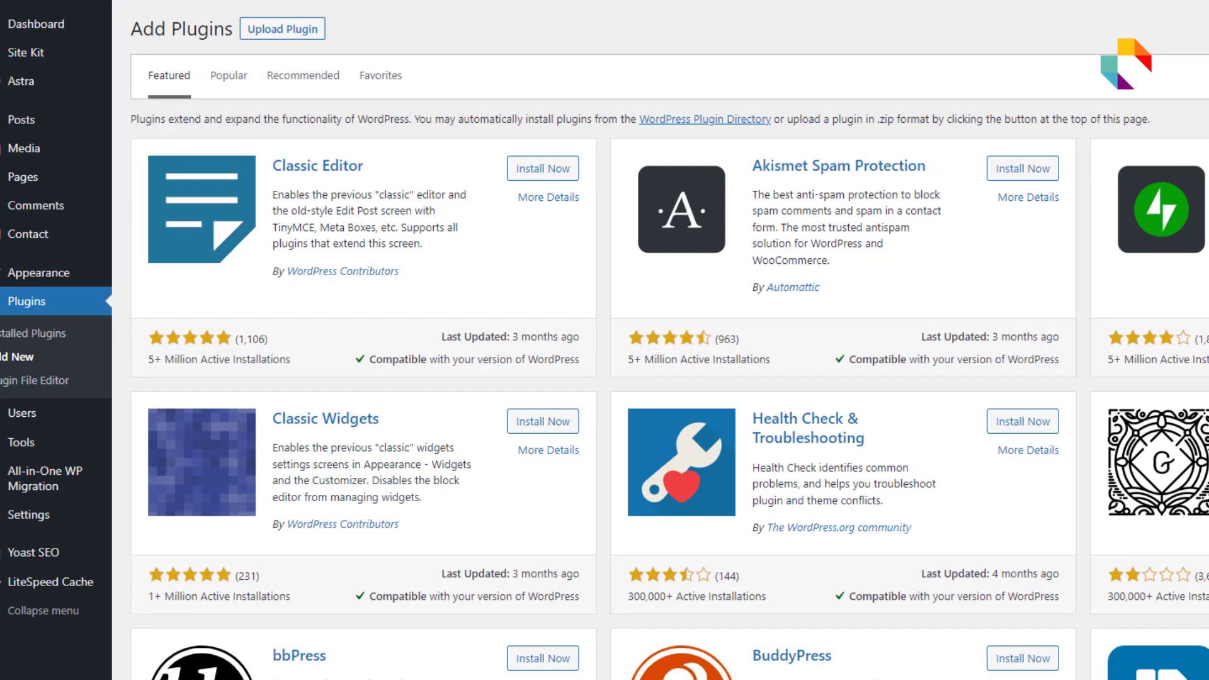
click(1049, 70)
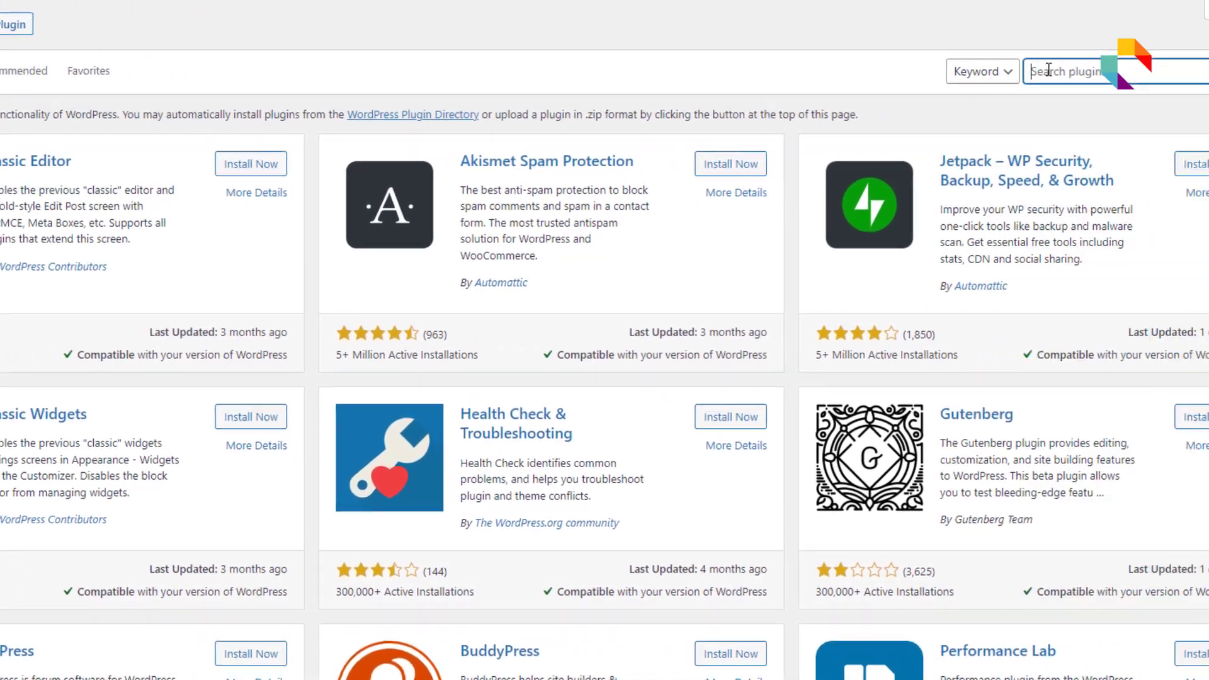
text(redirection)
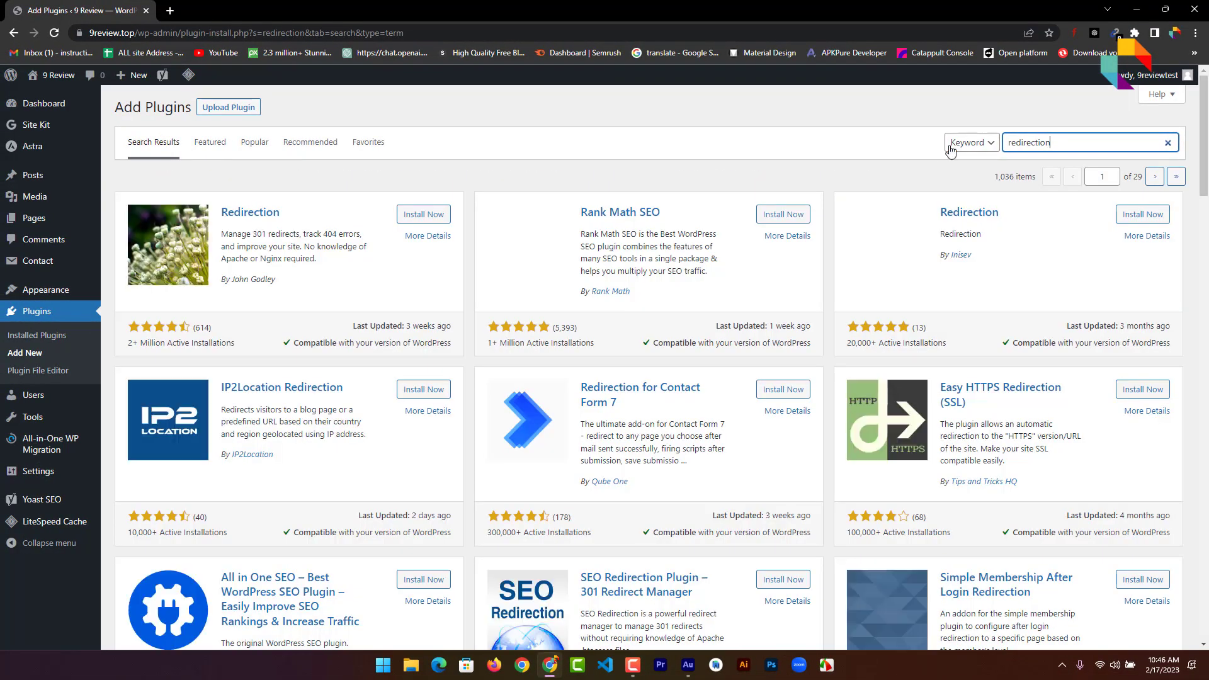
Install and activate the Redirection plugin that manages 301 redirects and tracks 404 errors, and open its settings
drag(126, 346, 236, 343)
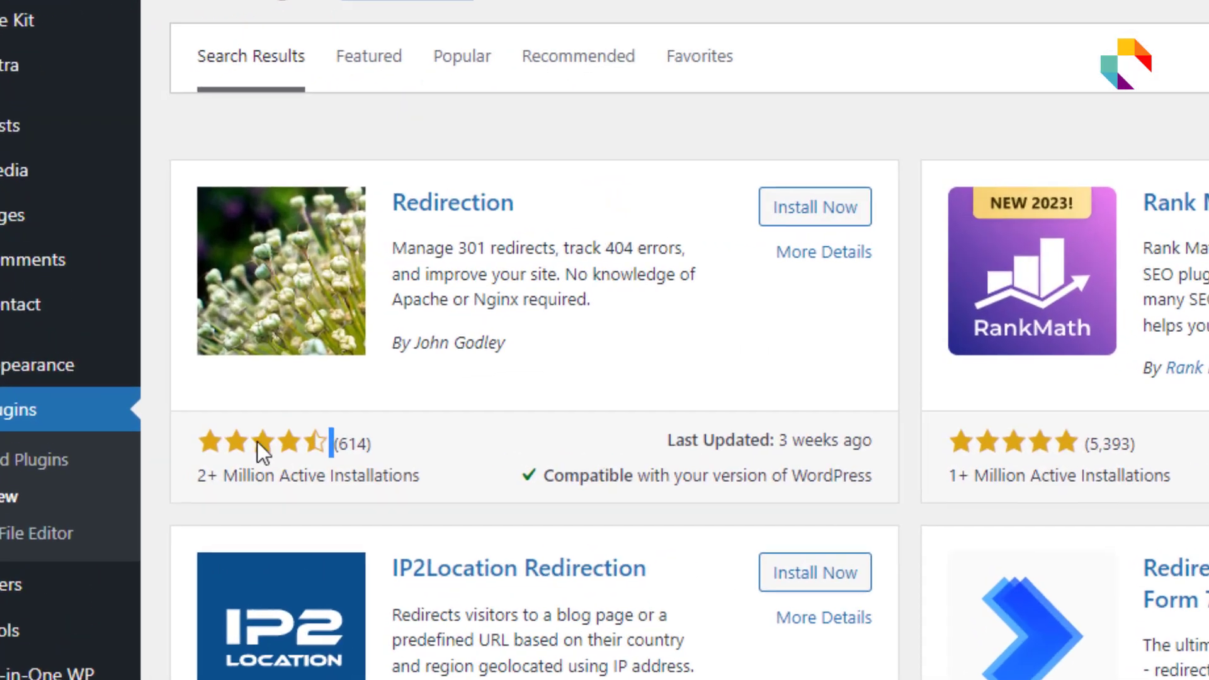
click(858, 210)
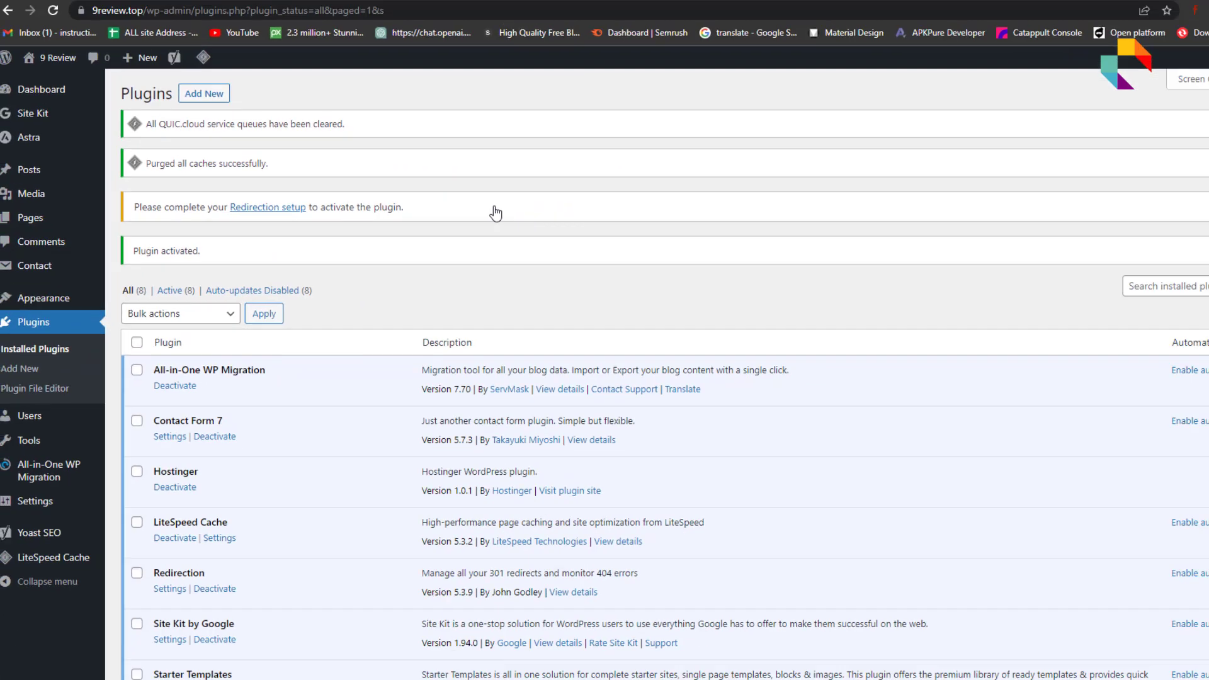
scroll(485, 240, down, 3)
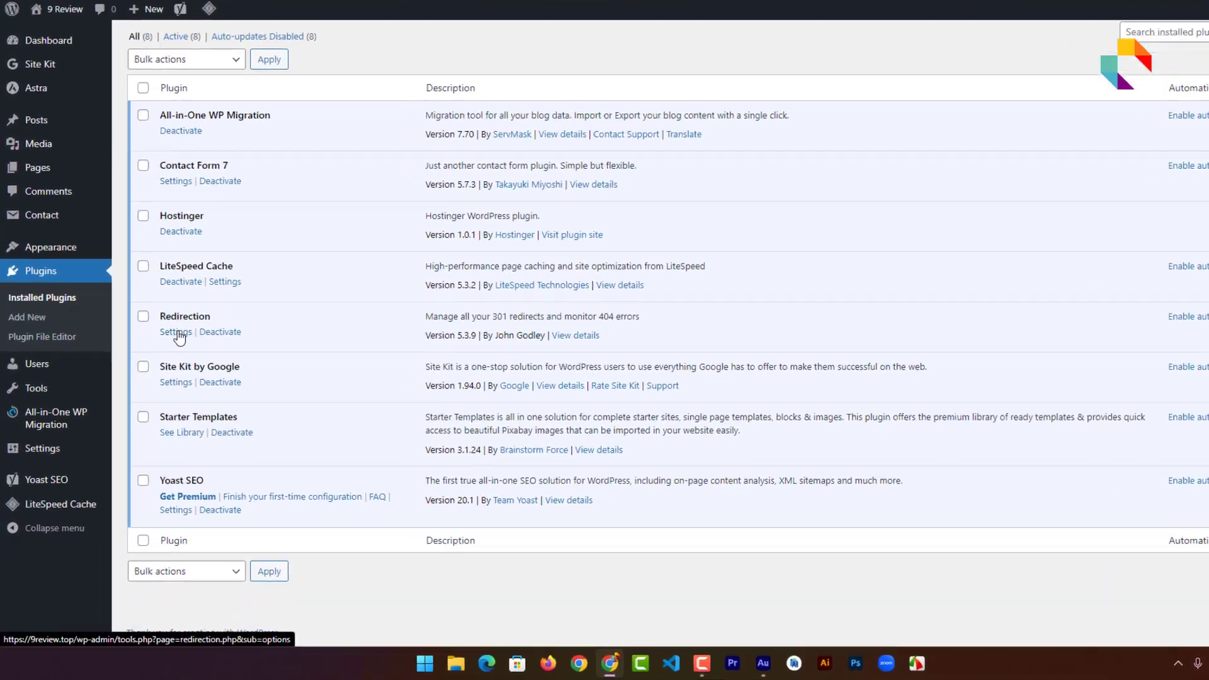
click(160, 360)
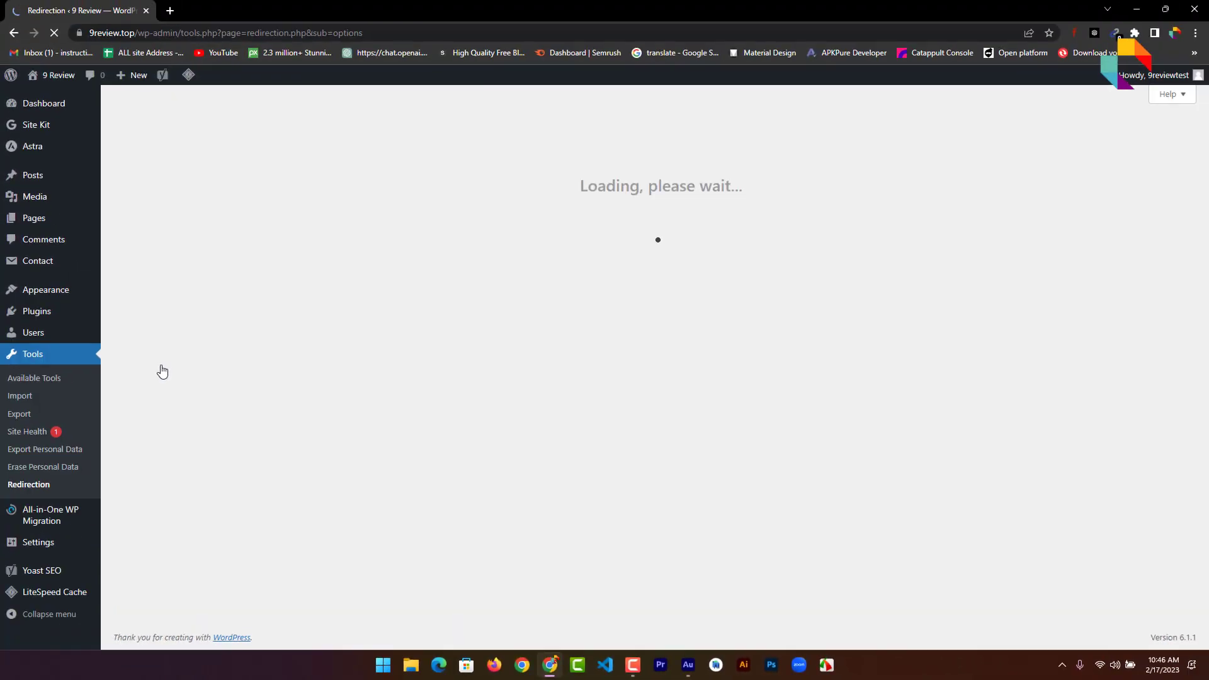
scroll(663, 425, down, 1)
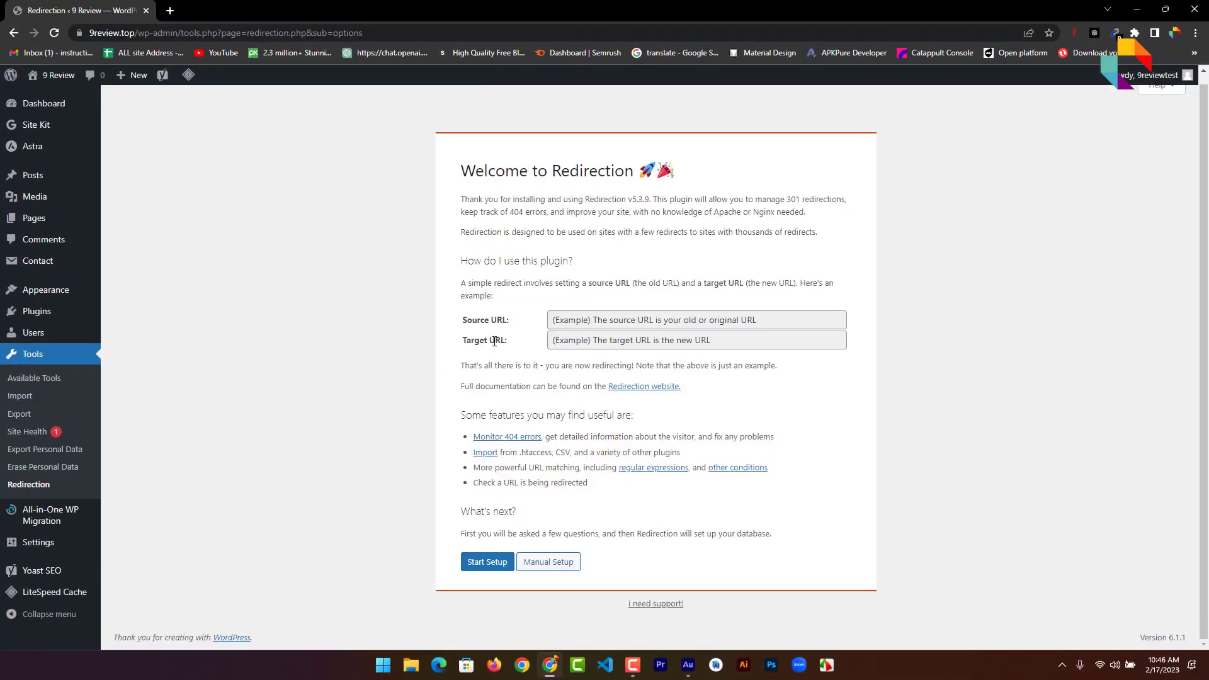
Review the example Source URL and Target URL fields on the Redirection welcome page
drag(462, 321, 505, 340)
click(580, 318)
right_click(593, 319)
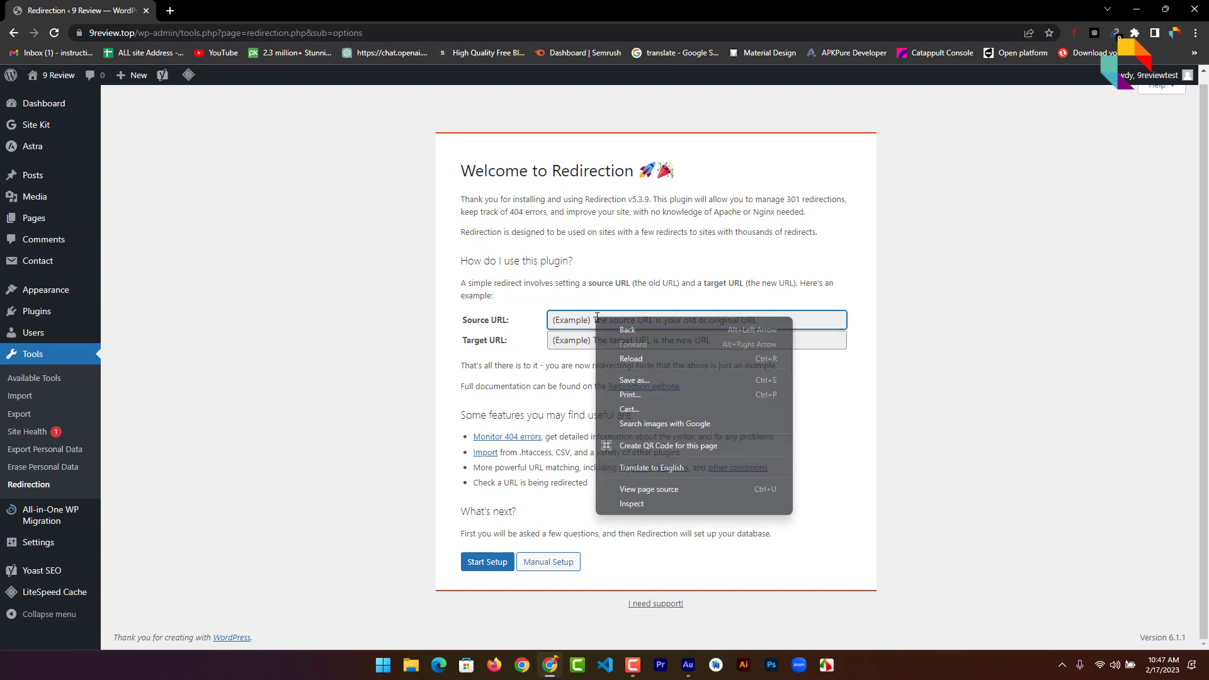
key(Escape)
click(588, 341)
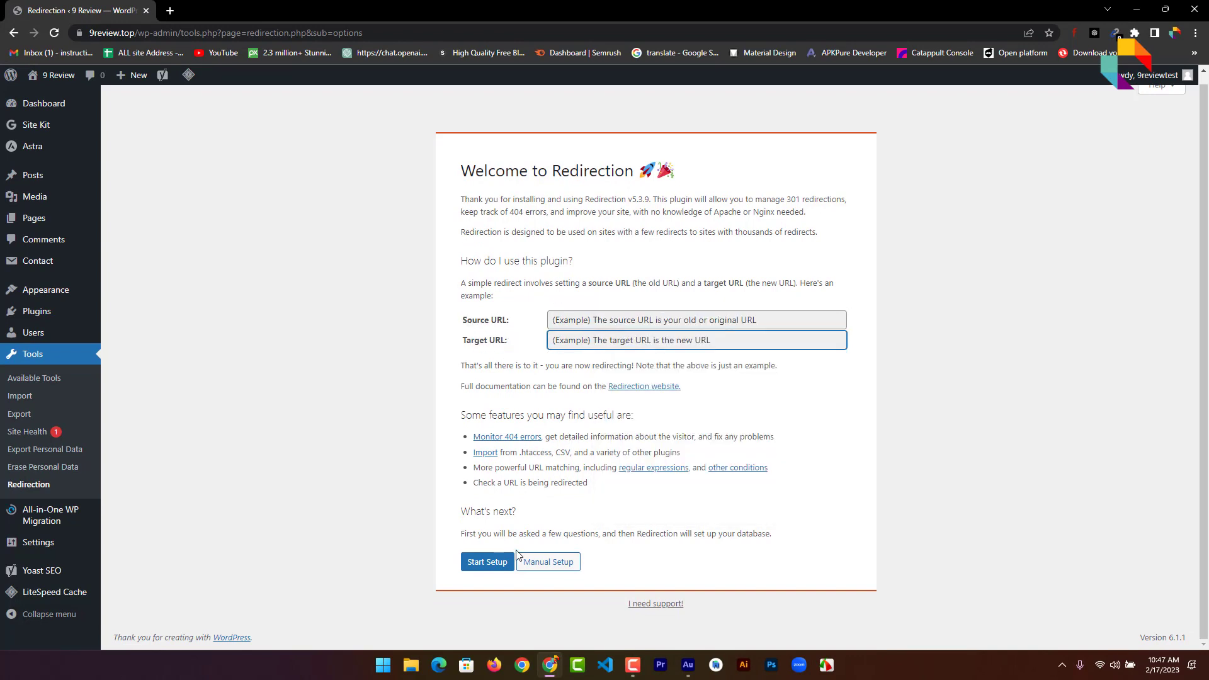
Complete the Redirection setup with the optional Basic Setup features left unchecked, and dismiss the version 5.3 notice
click(493, 563)
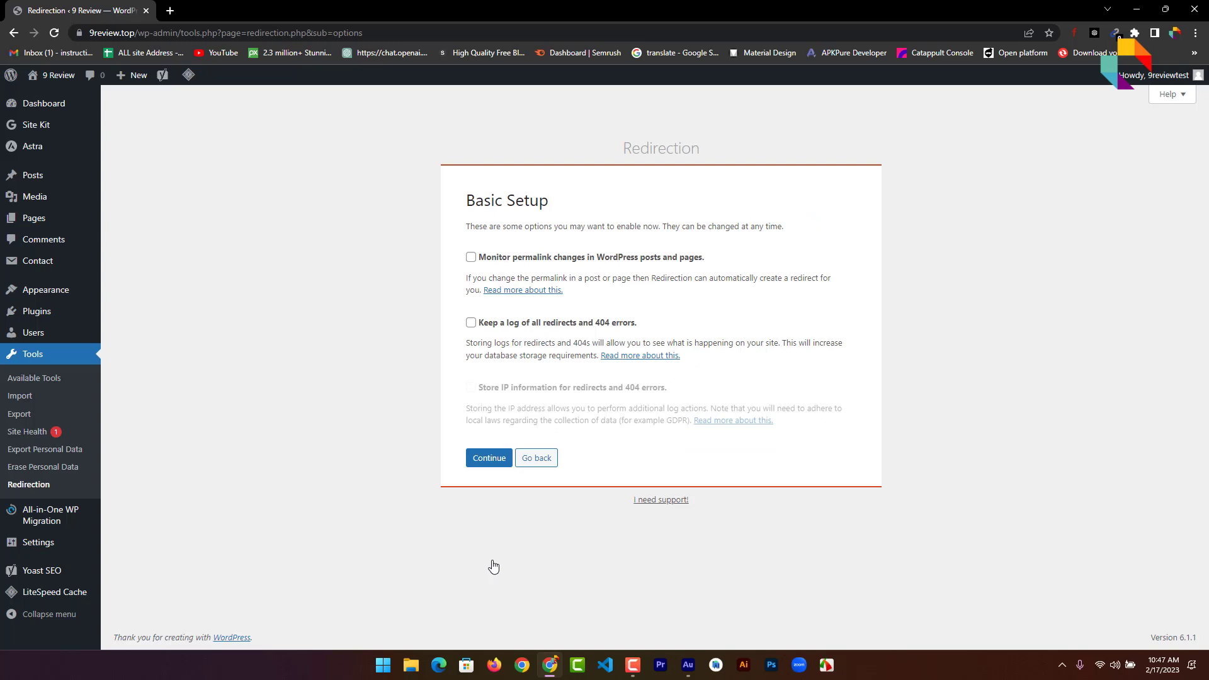
click(500, 465)
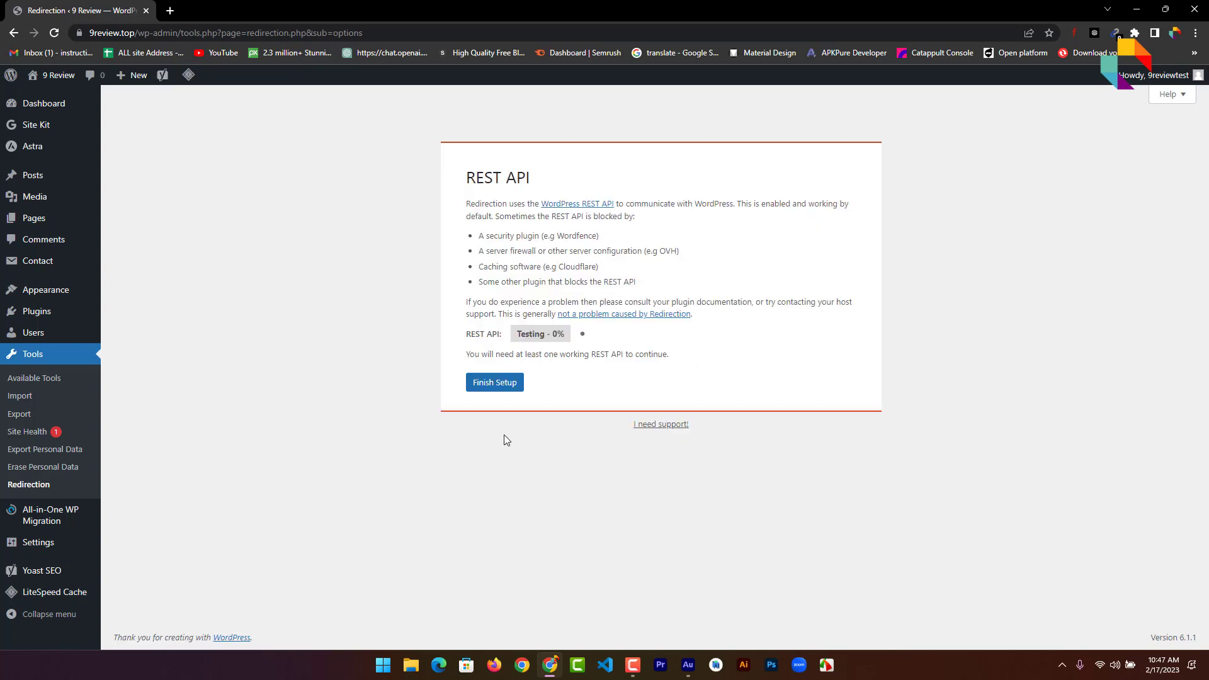
click(509, 385)
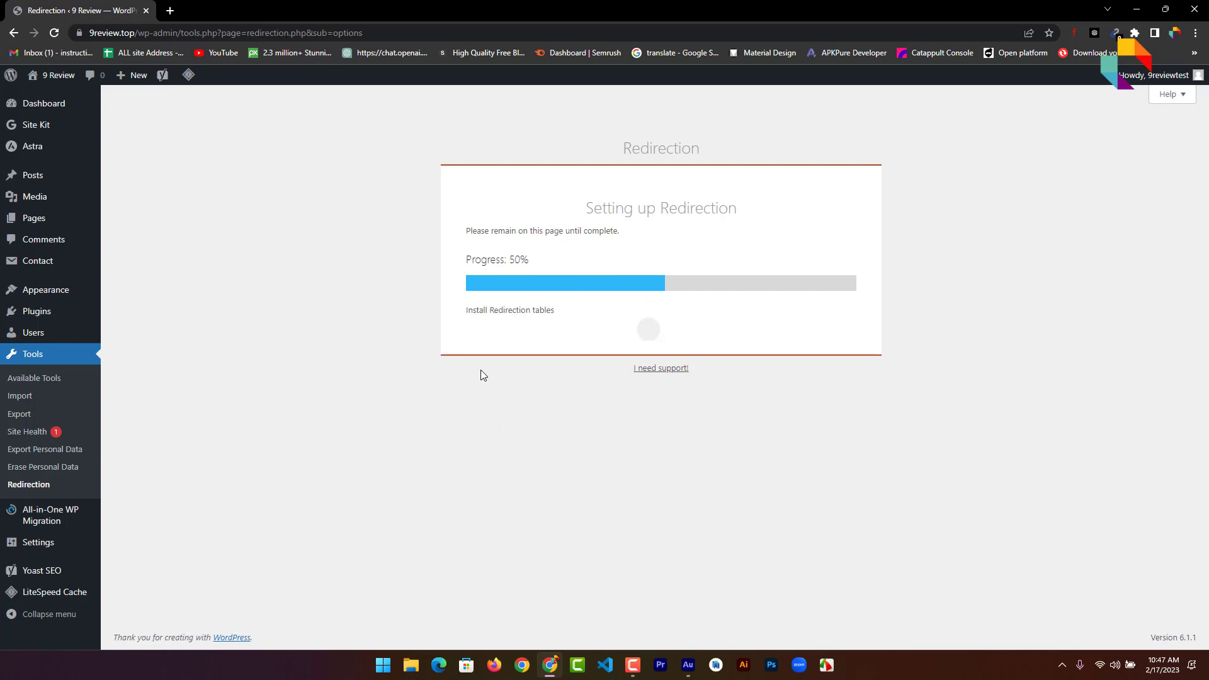
click(499, 343)
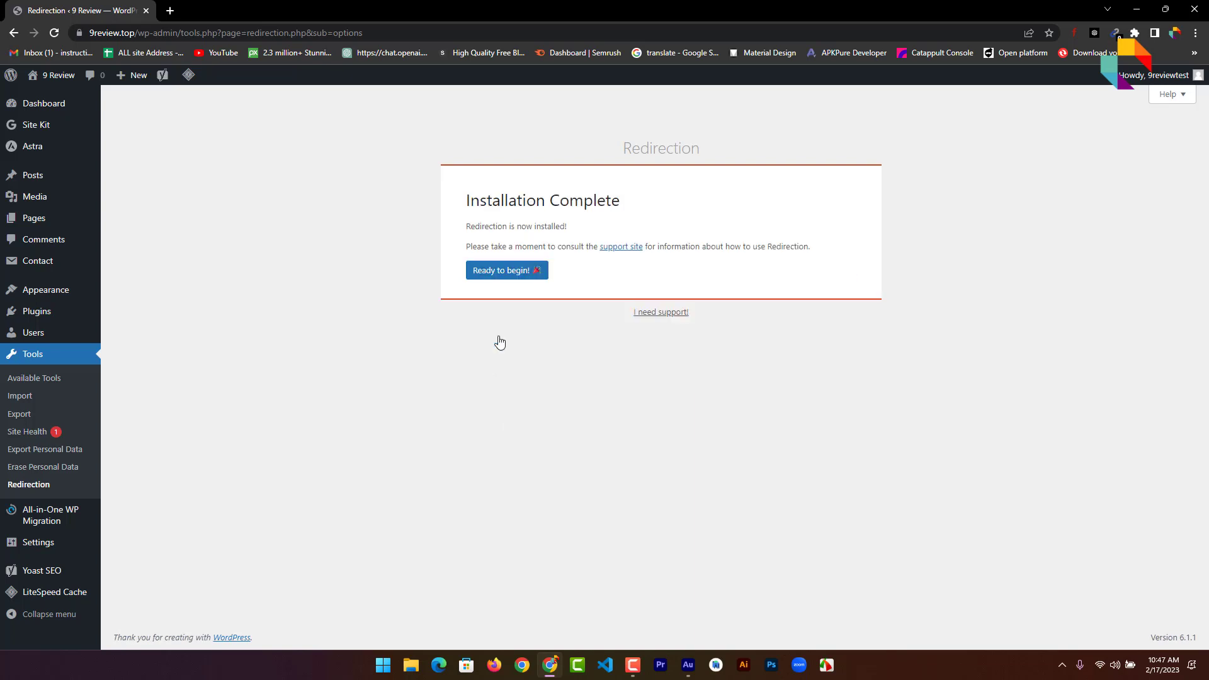
click(500, 276)
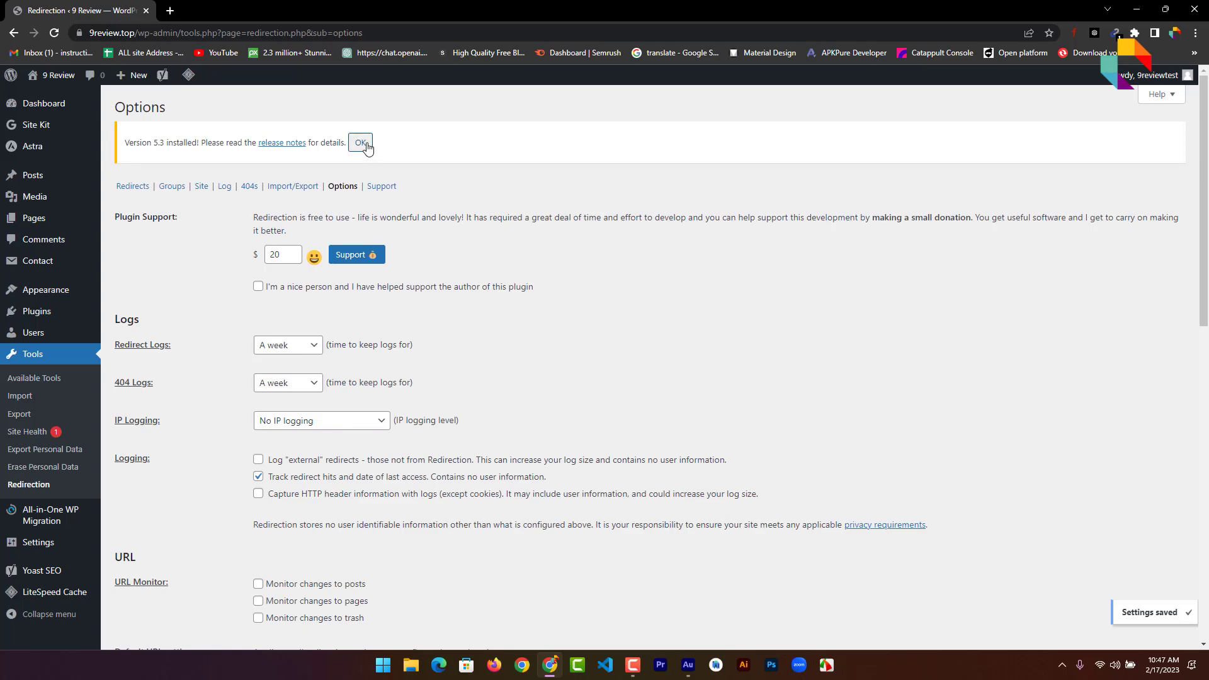
click(361, 143)
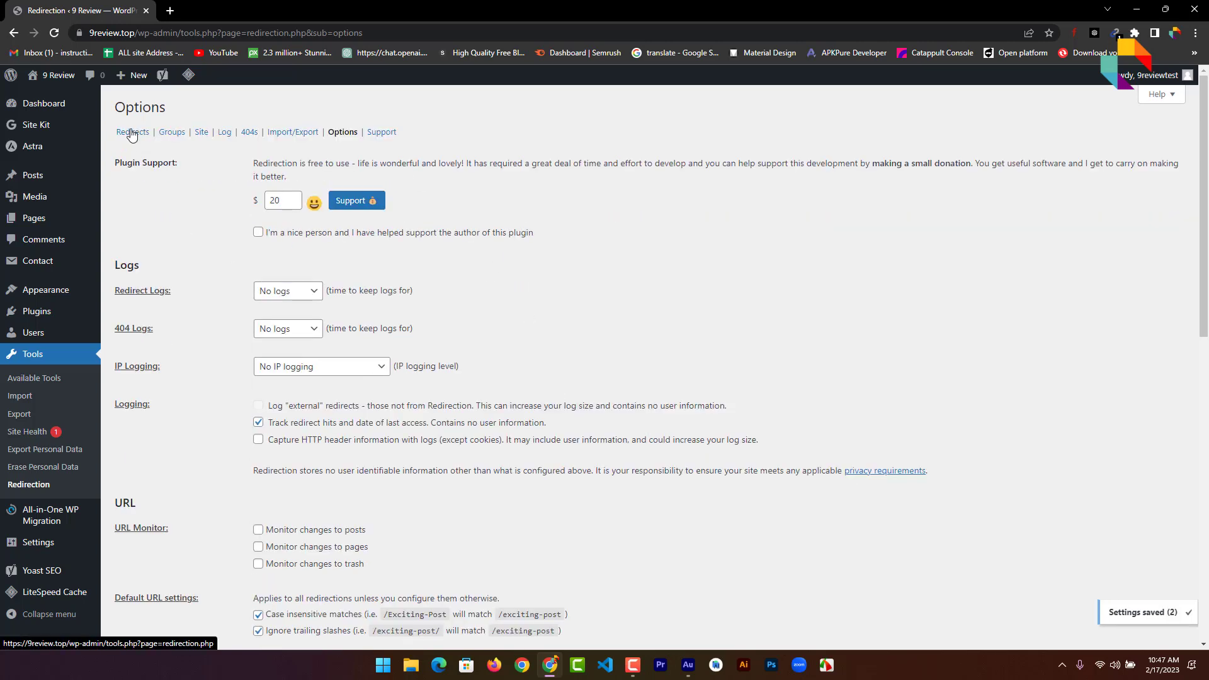
Go to the Redirection plugin's redirects list and set the new redirection's Source URL to /old-page
click(131, 132)
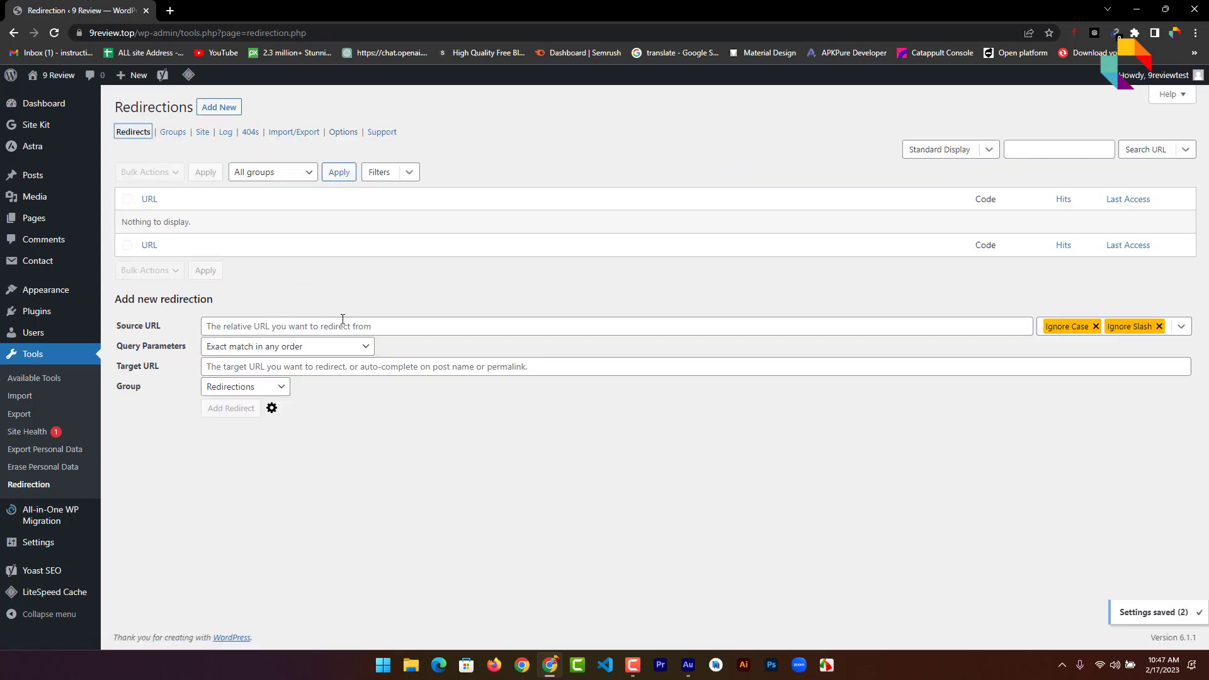
click(299, 321)
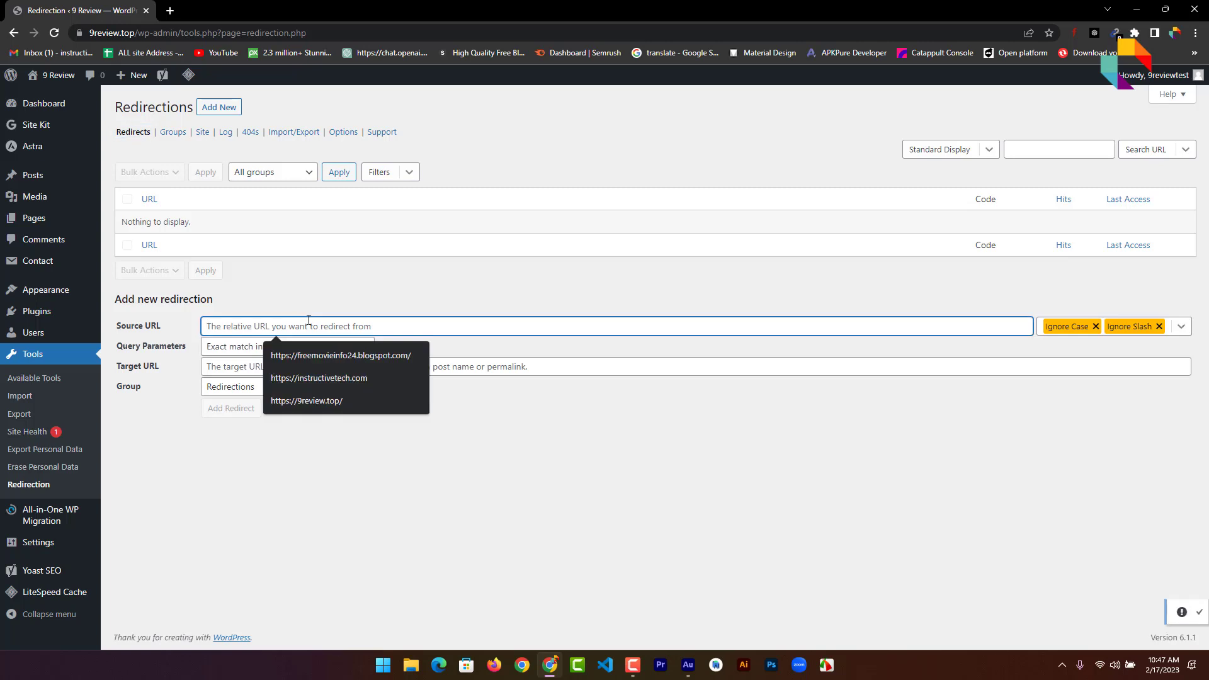
right_click(310, 321)
click(357, 417)
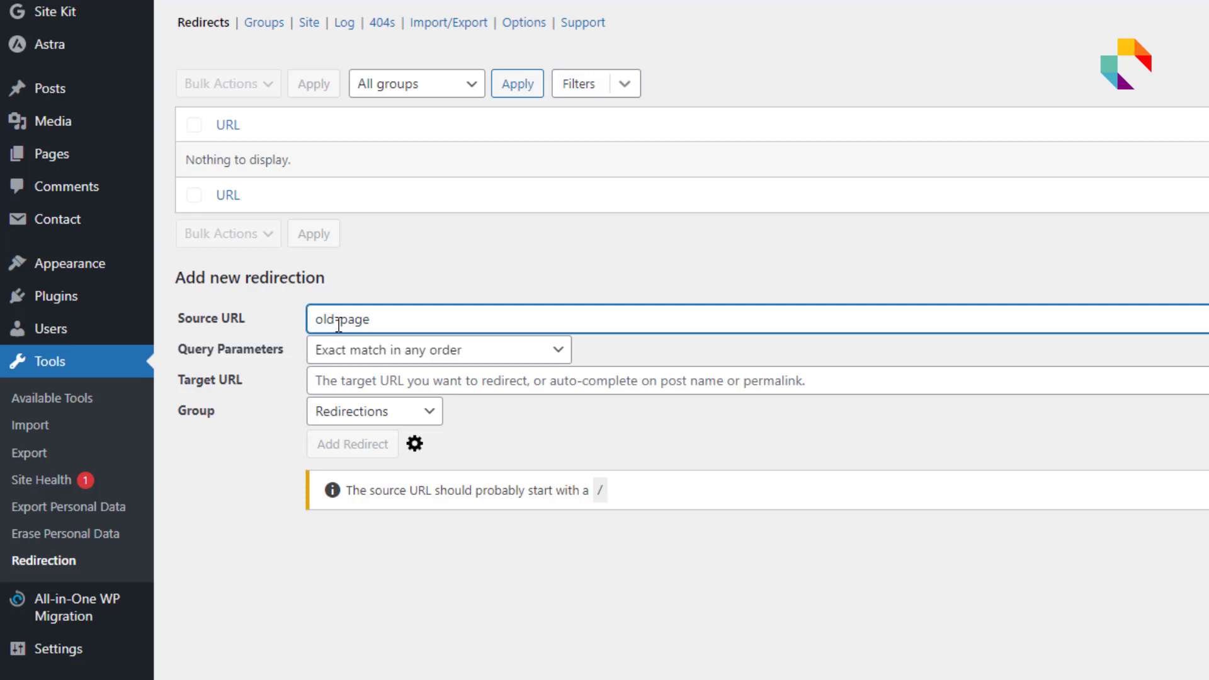
text(/)
Open the list of all posts in a new tab and copy the link address of the post "Easy dinner ideas? How should dinner be?"
click(403, 384)
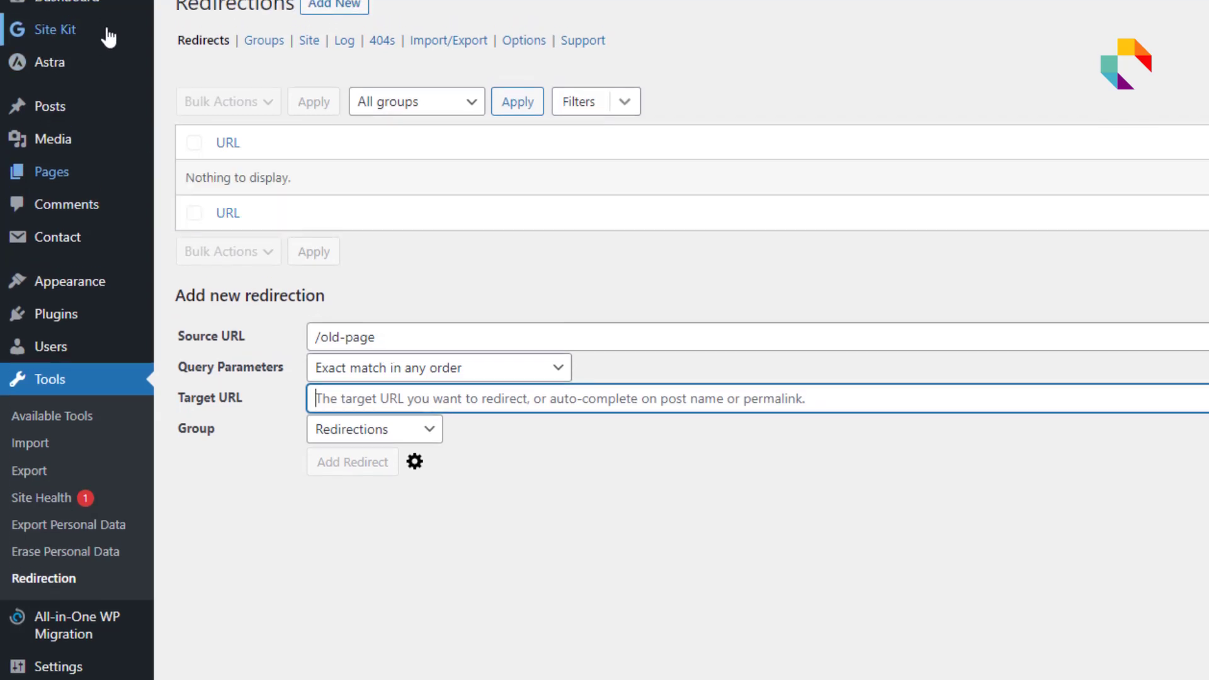
mouse_move(94, 181)
right_click(184, 177)
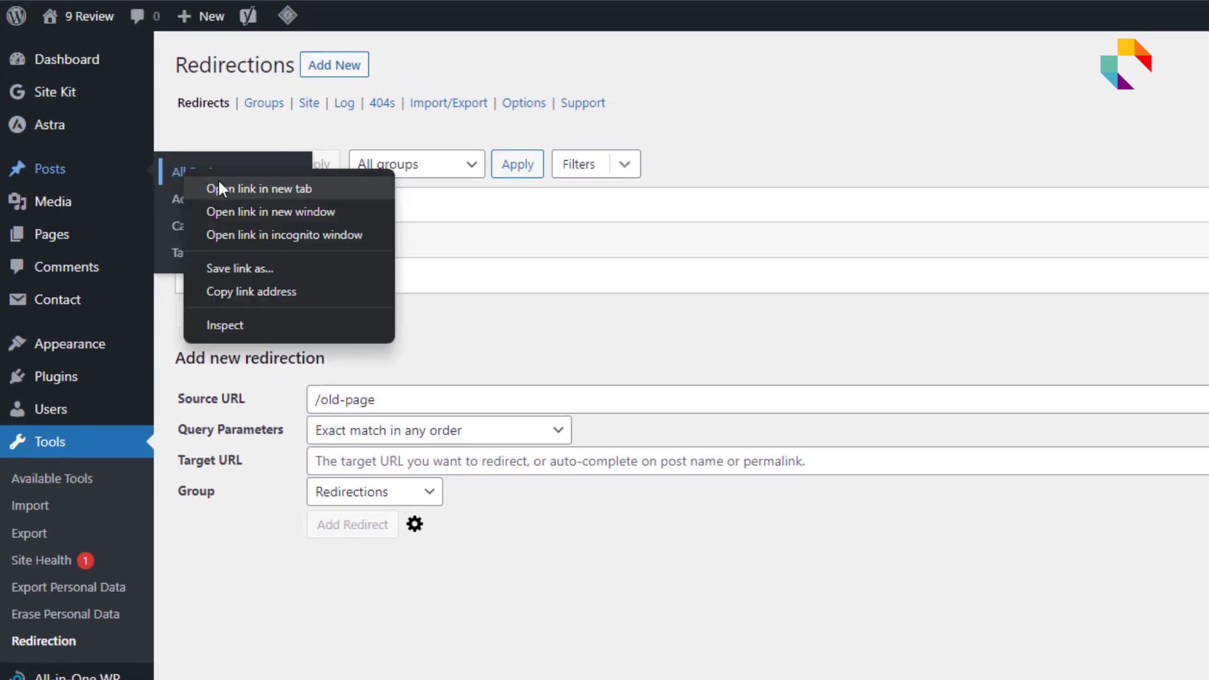
click(220, 189)
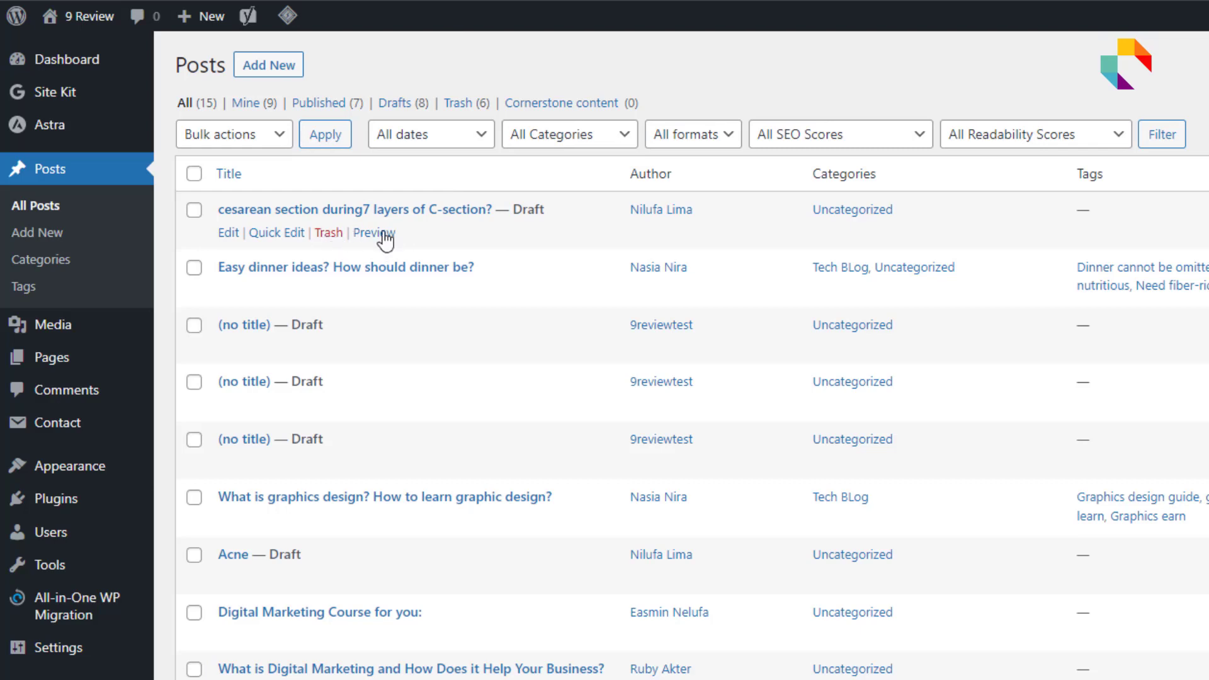
right_click(373, 291)
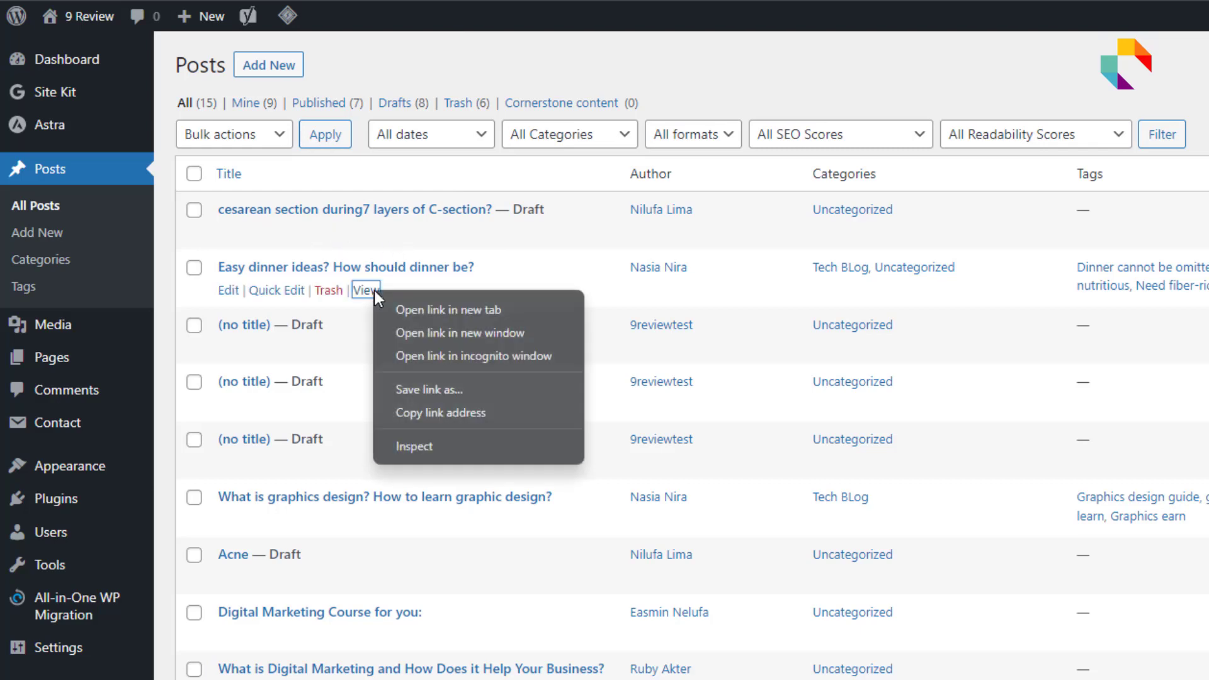
click(430, 414)
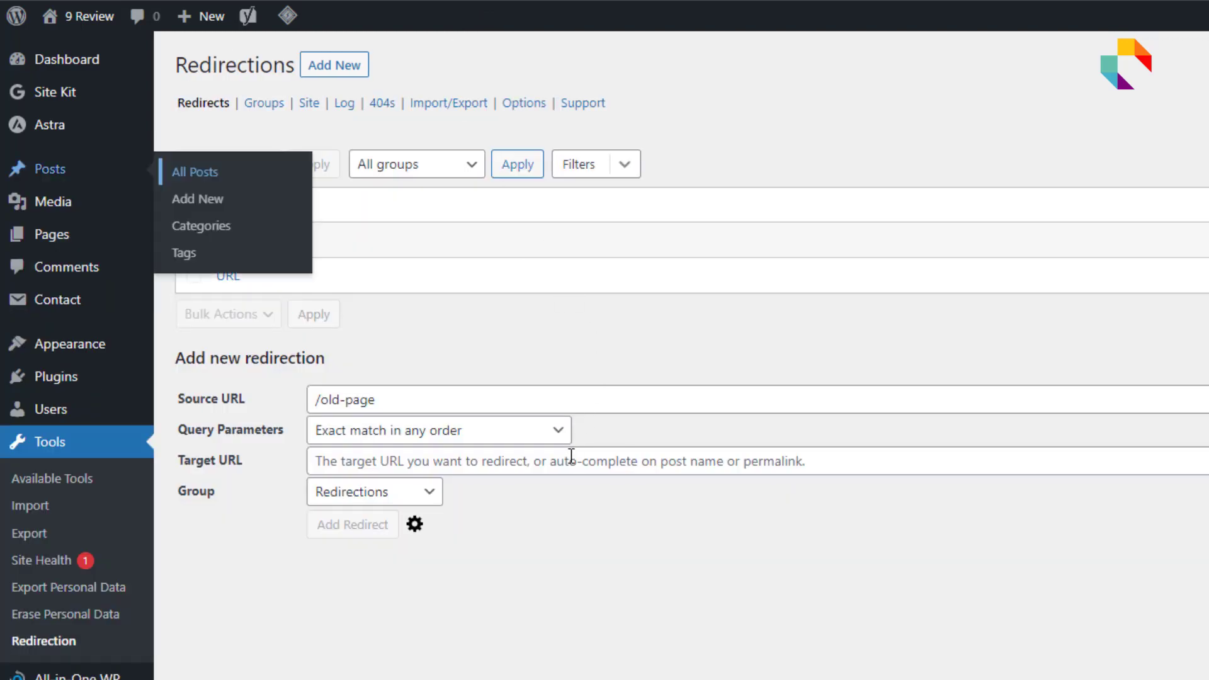
Paste the copied post link as the Target URL and shorten it to the relative path /easy-dinner-ideas-how-should-dinner-be/
click(570, 461)
right_click(570, 461)
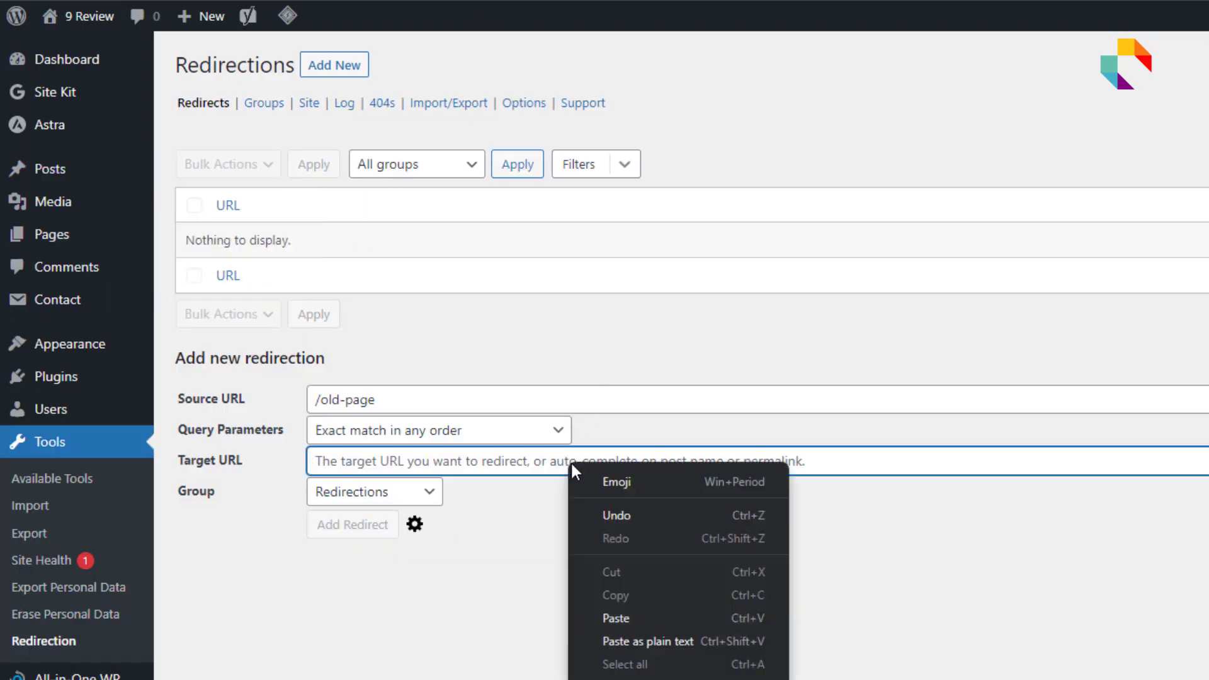
click(616, 617)
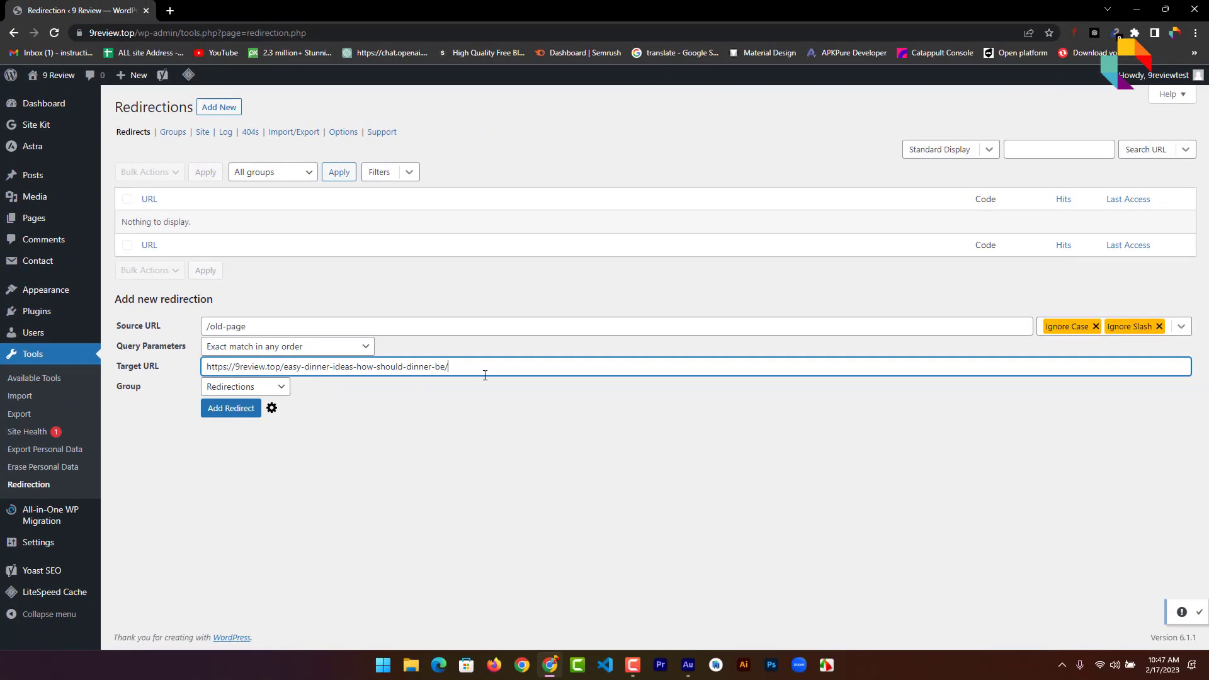
drag(283, 370, 187, 373)
key(BackSpace)
text(/)
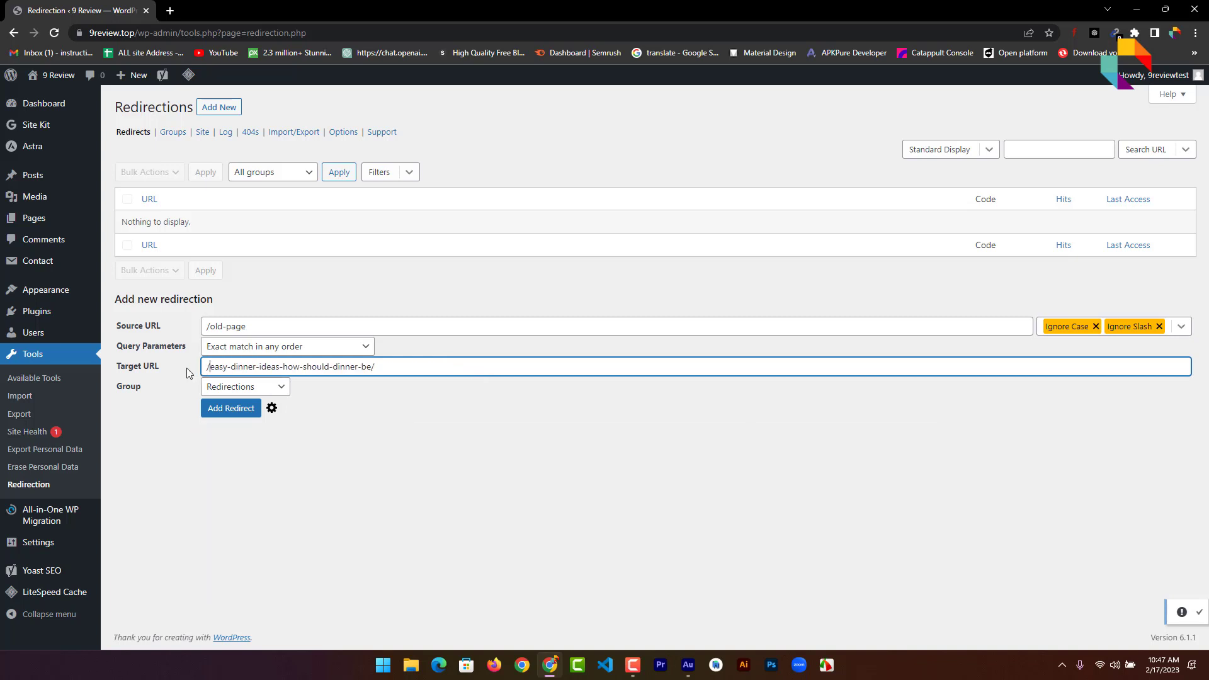
Check the source and target entries and add the redirect from /old-page to /easy-dinner-ideas-how-should-dinner-be/
drag(260, 326, 190, 331)
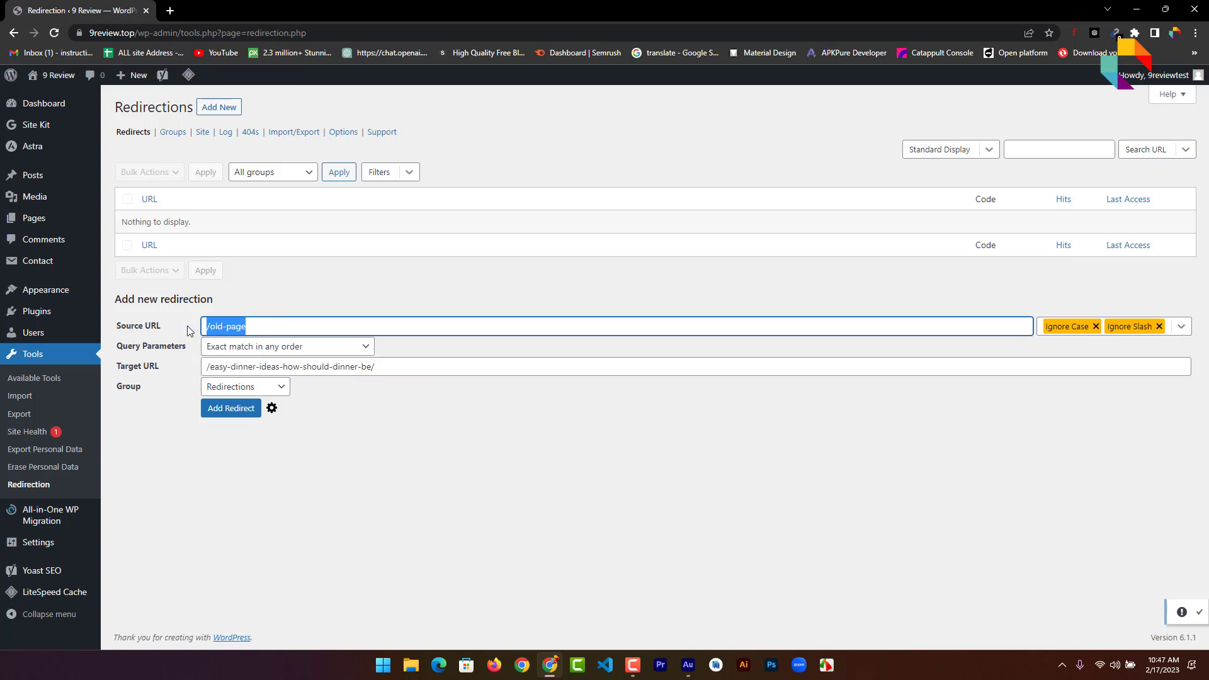
click(398, 474)
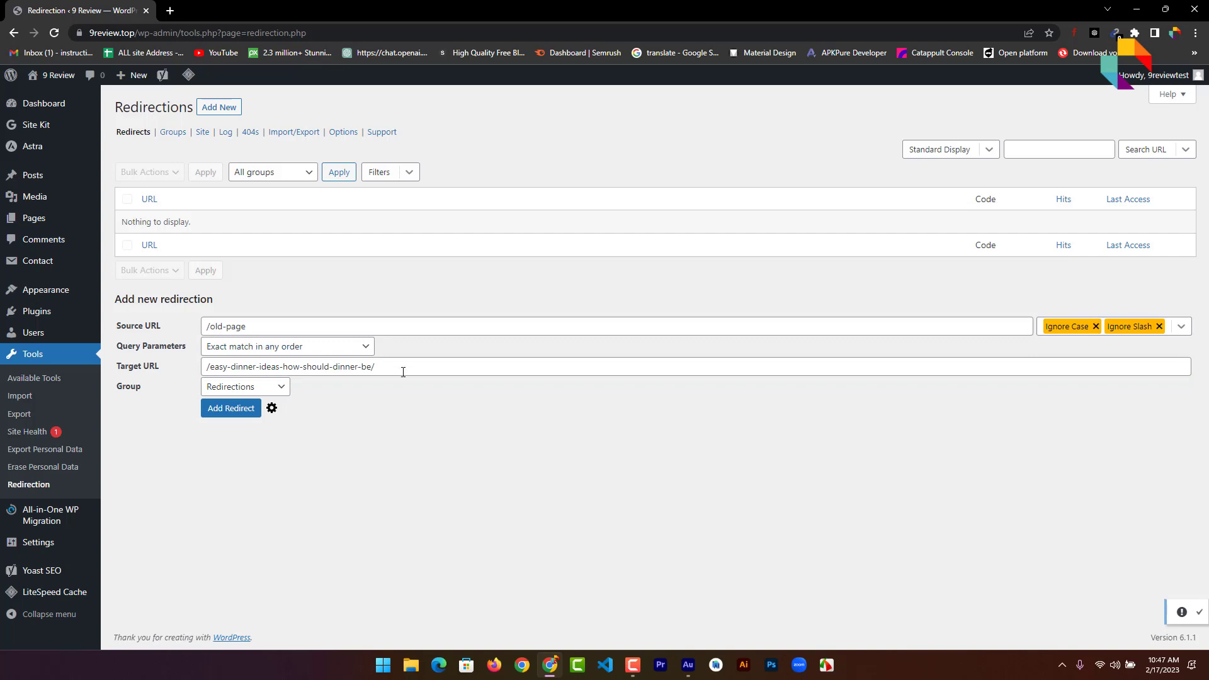
drag(391, 370, 189, 370)
click(494, 444)
click(233, 417)
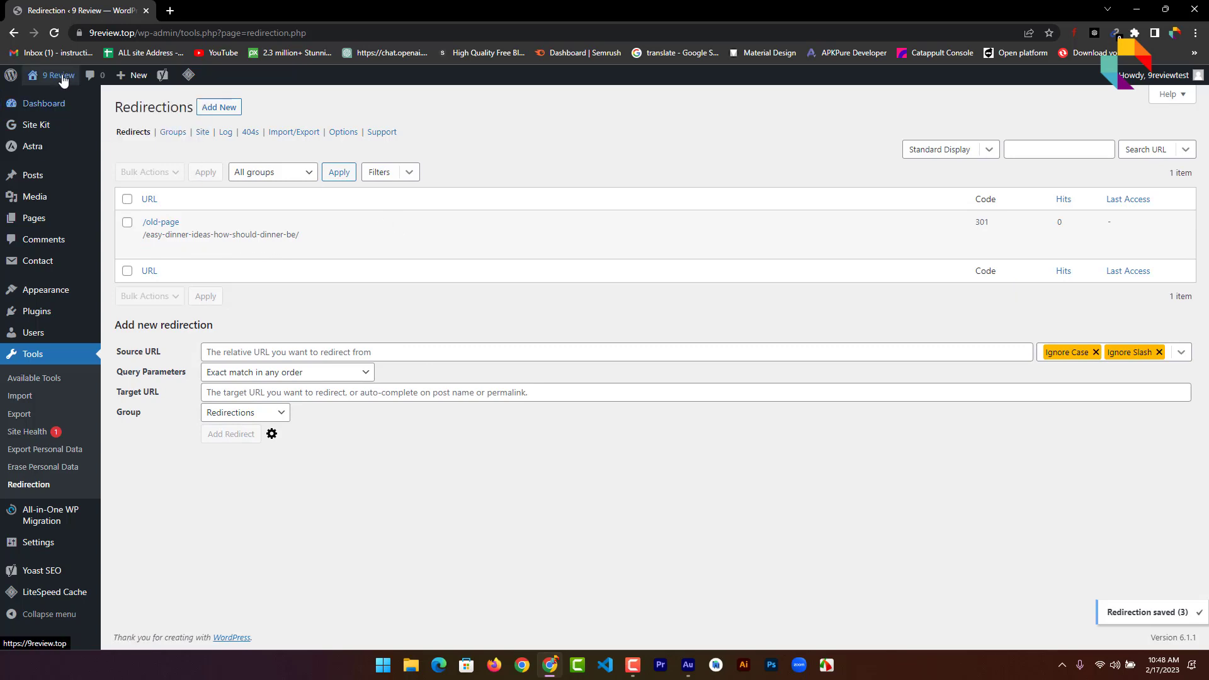
mouse_move(57, 75)
right_click(58, 99)
click(73, 104)
click(227, 11)
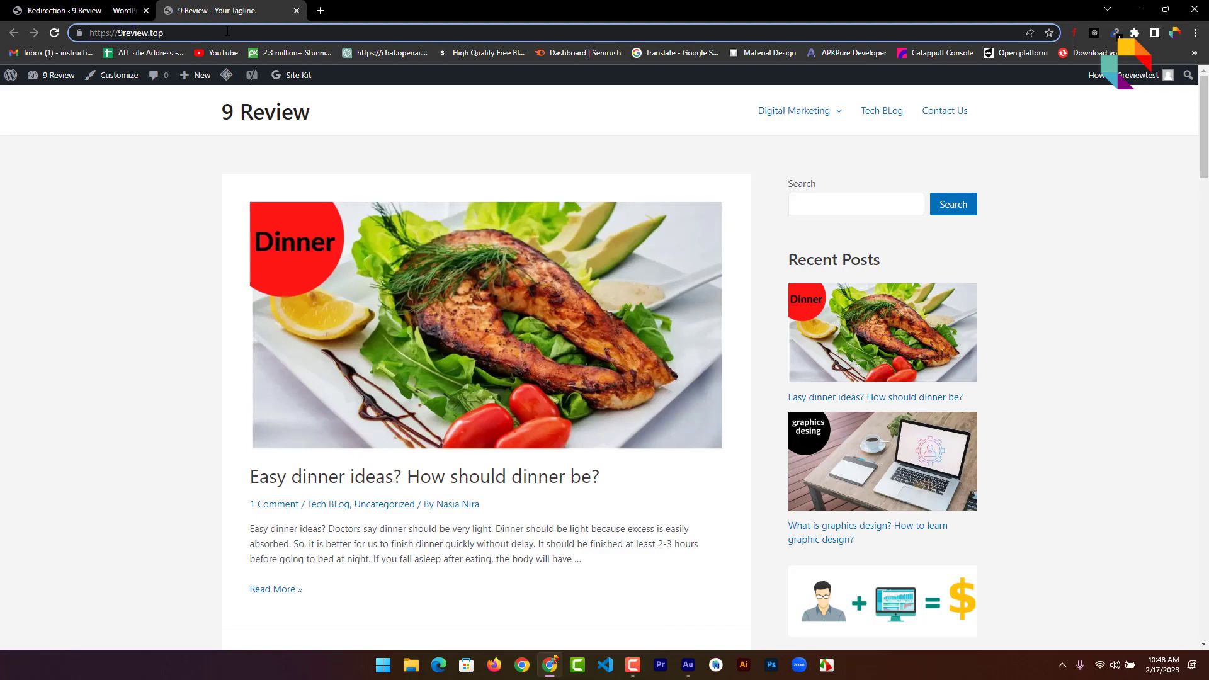
text(/)
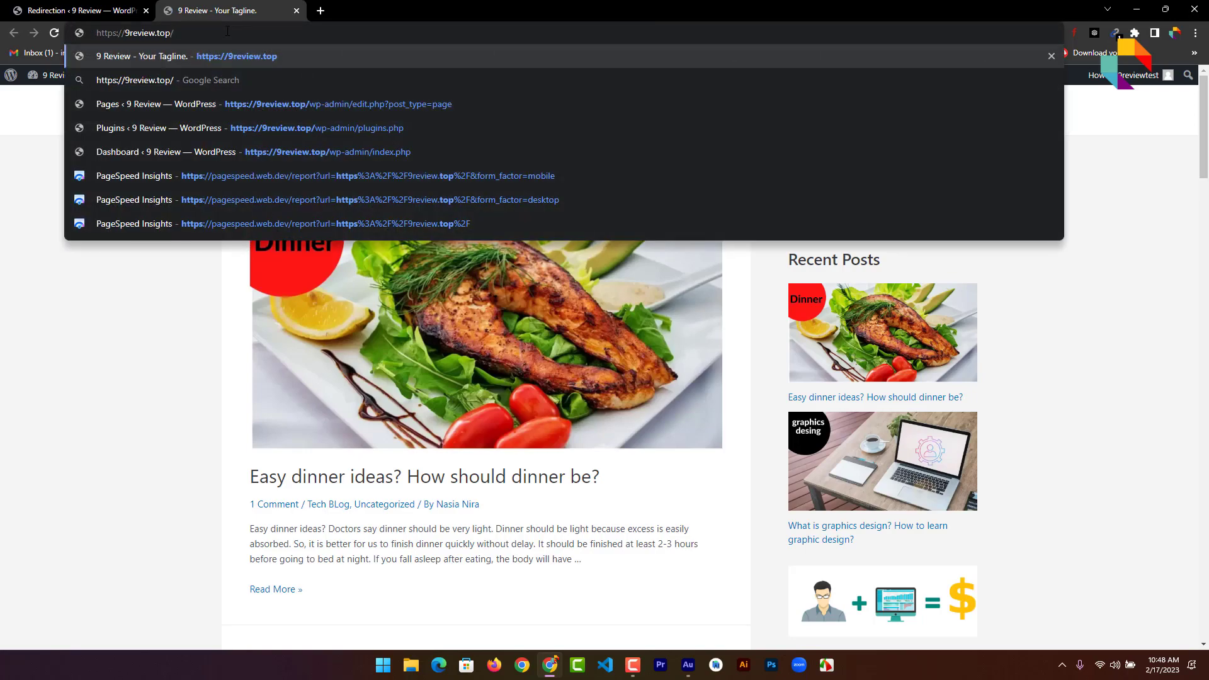
text(old)
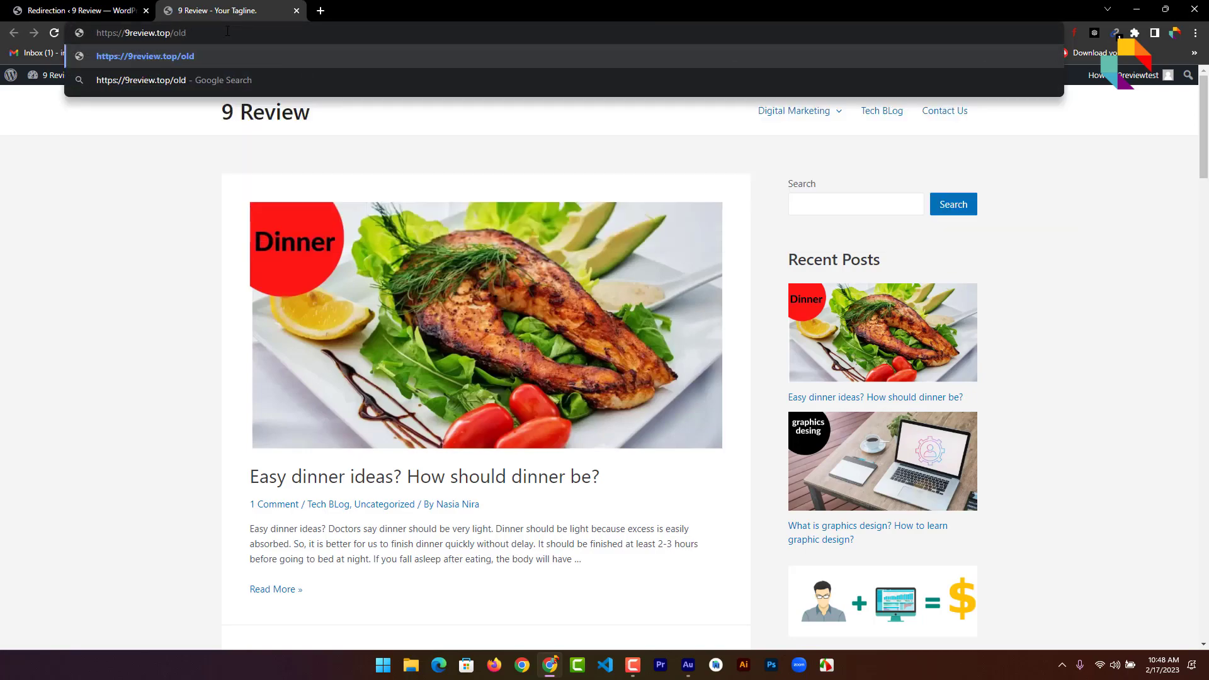
text(-page)
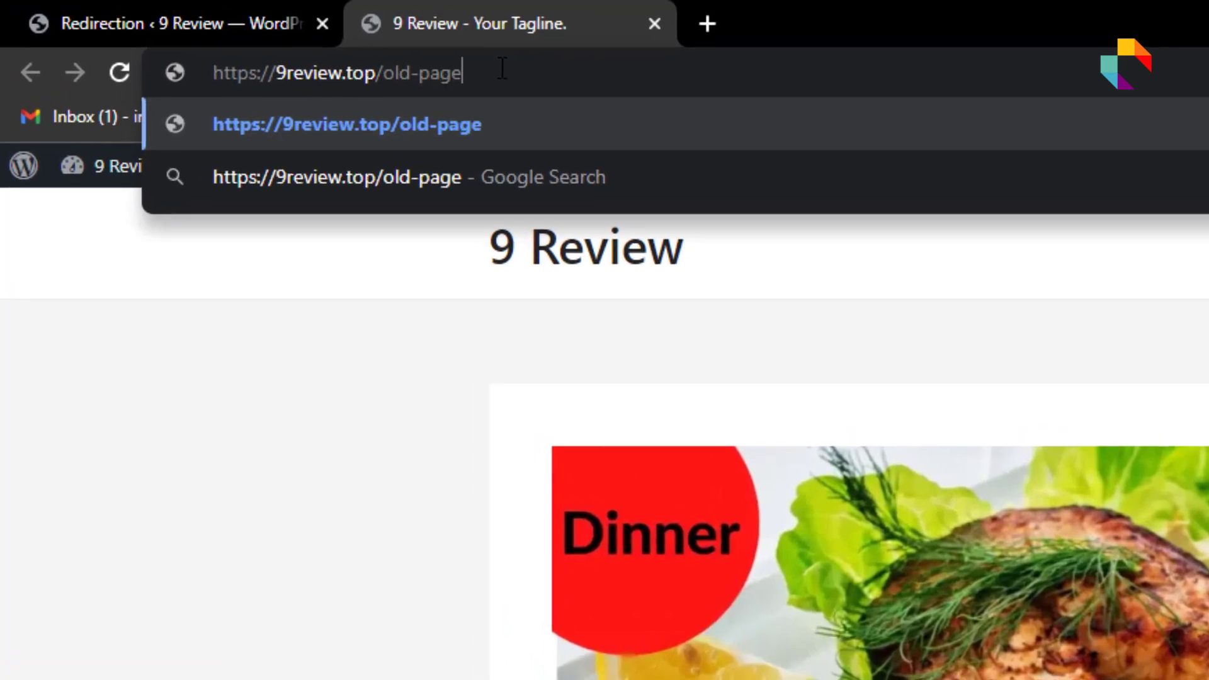
key(Return)
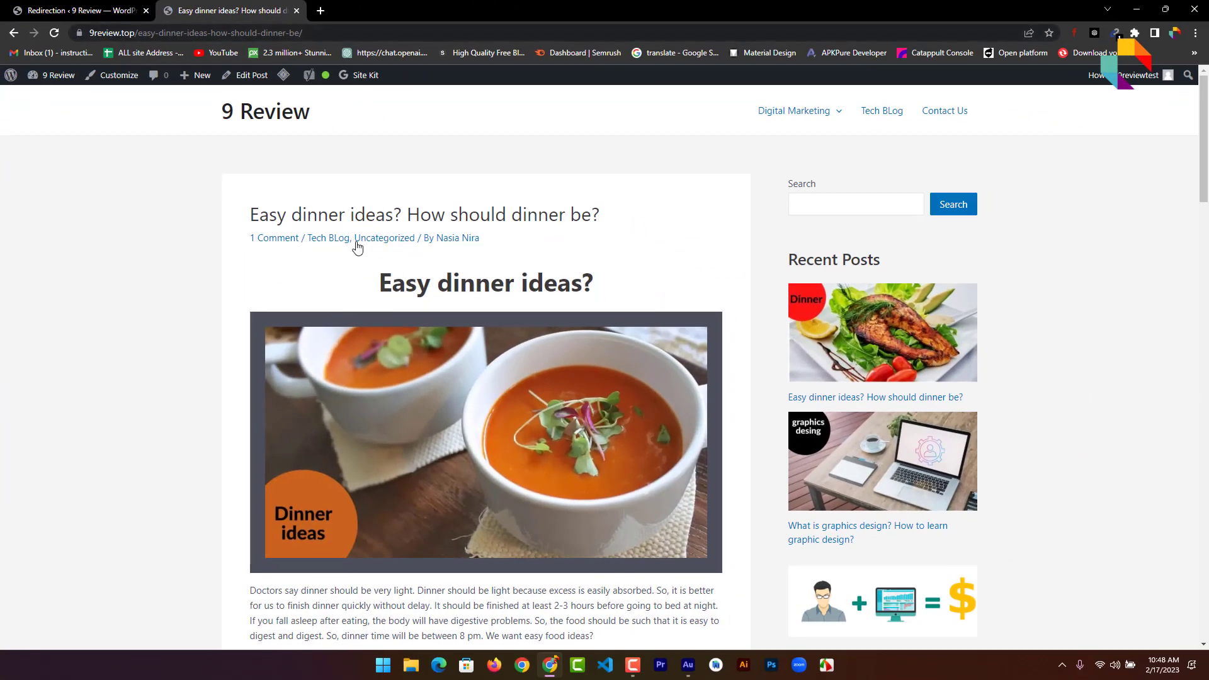
scroll(490, 330, down, 10)
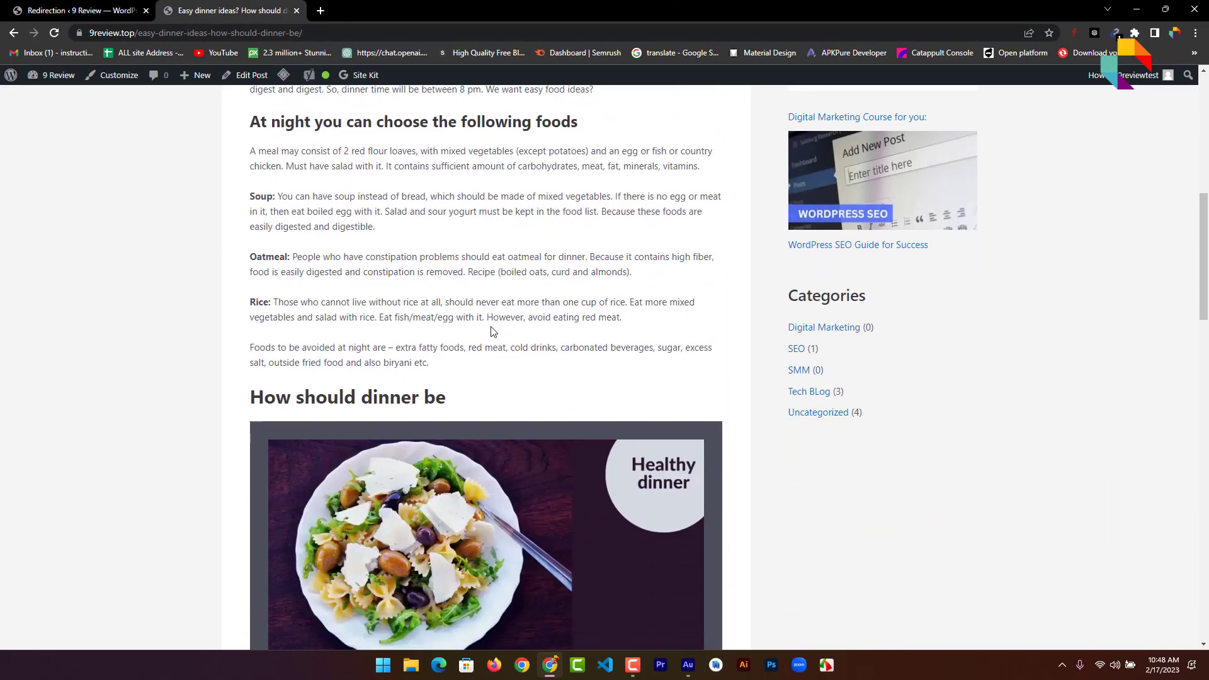
scroll(491, 331, up, 9)
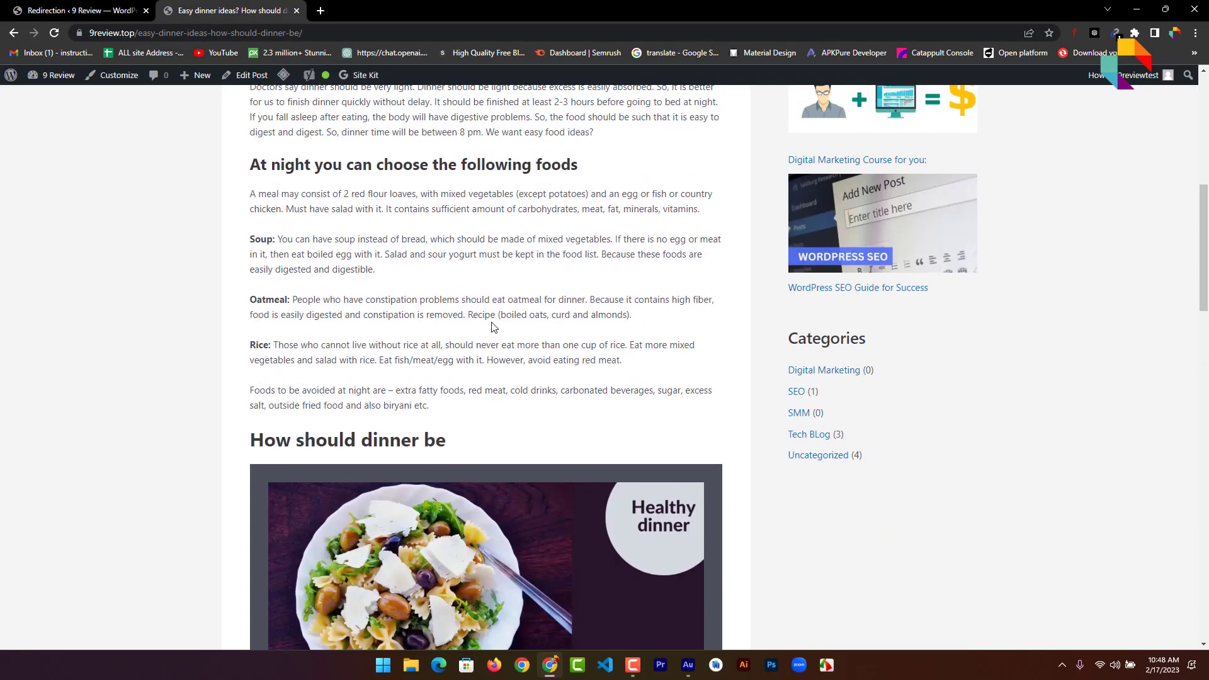
scroll(546, 354, up, 4)
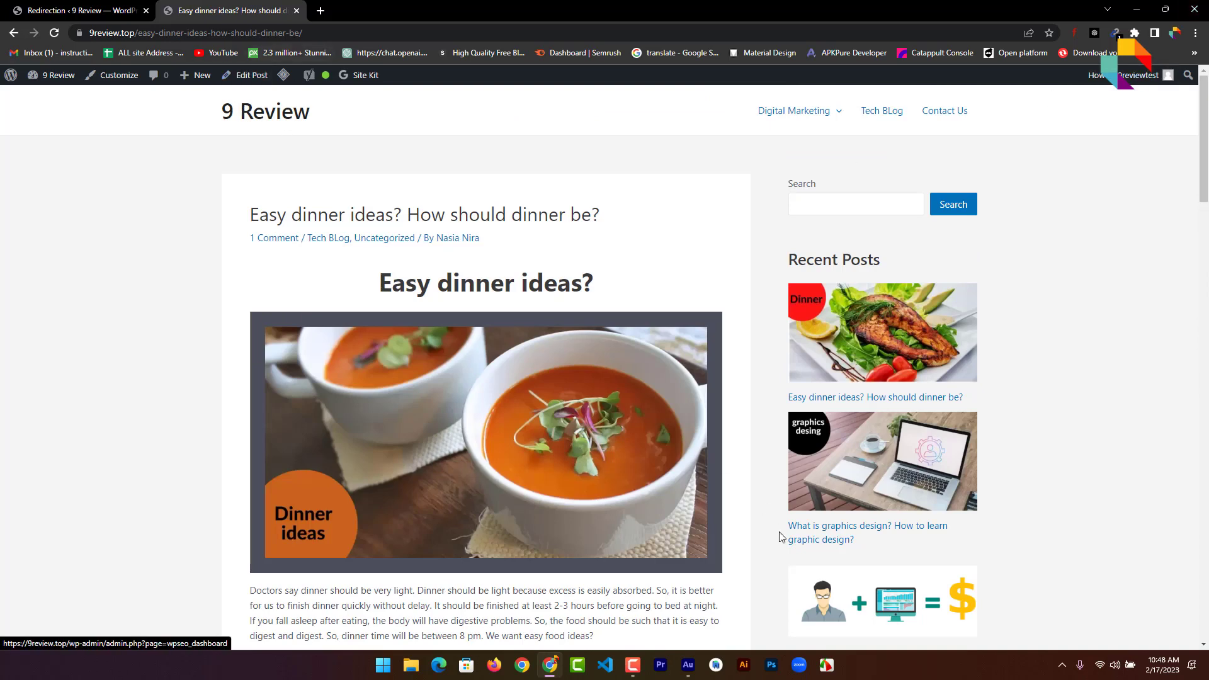
click(636, 664)
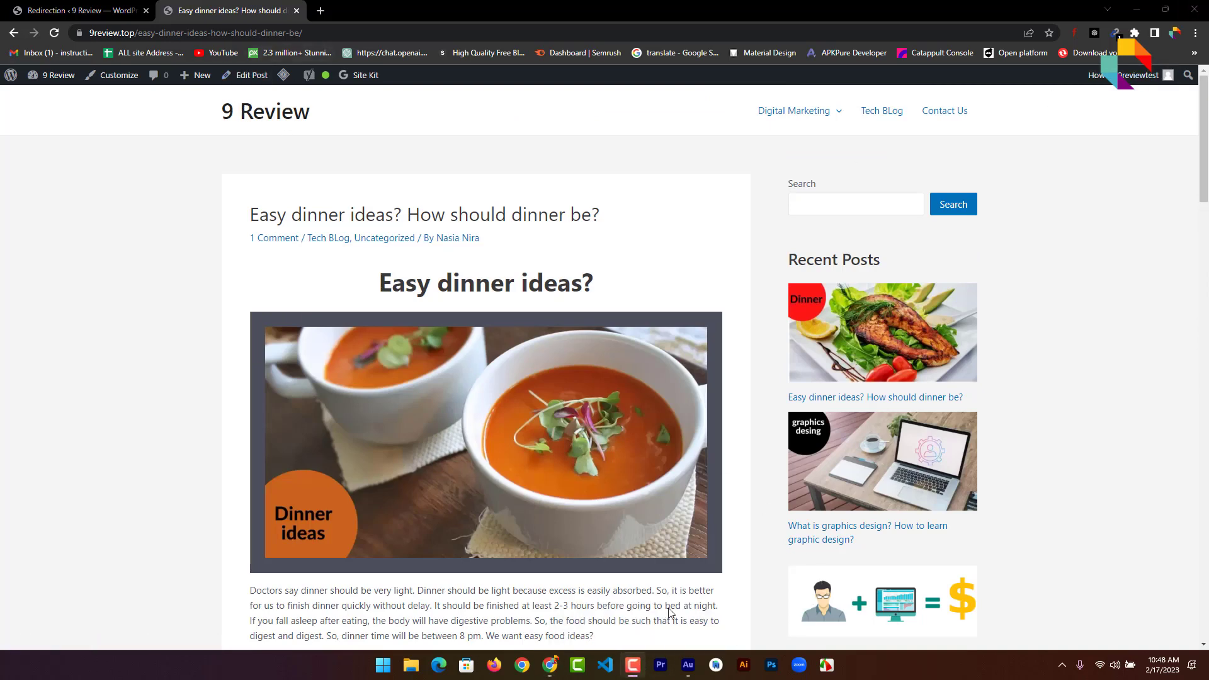